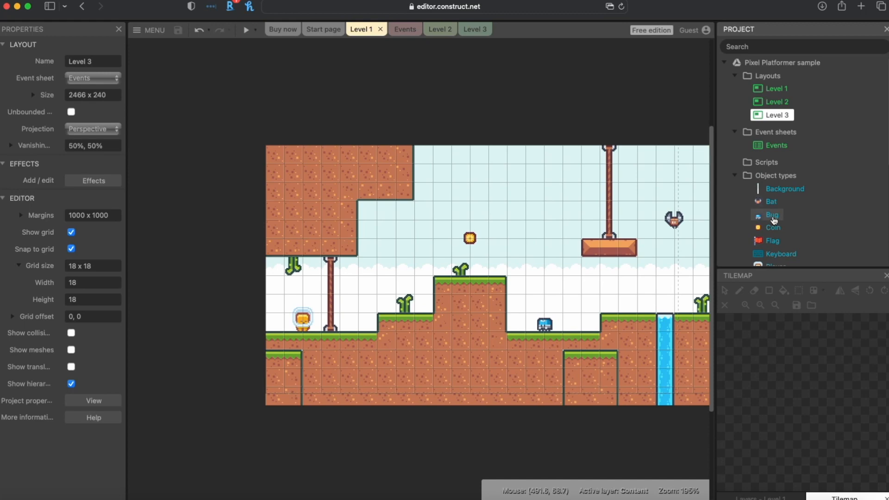
- Inspect the Bat object type and look over the Level 2 and Level 3 layouts before returning to Level 1
left_click(771, 202)
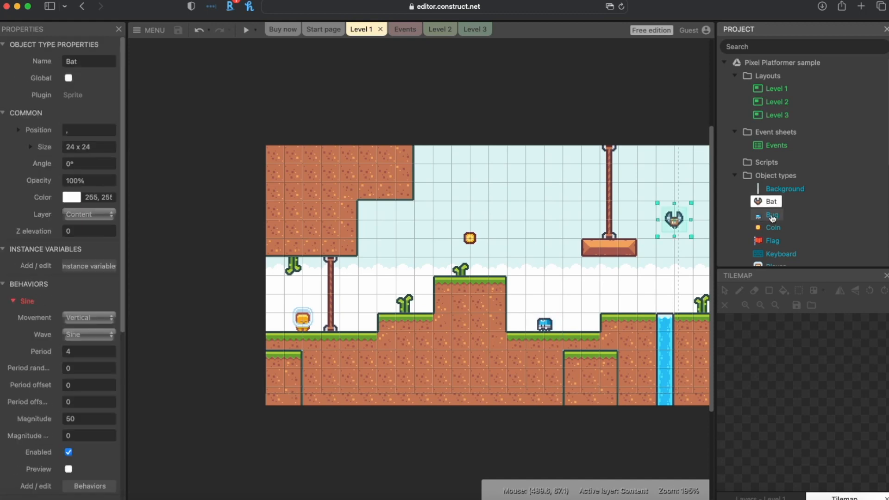
left_click(440, 30)
left_click(476, 31)
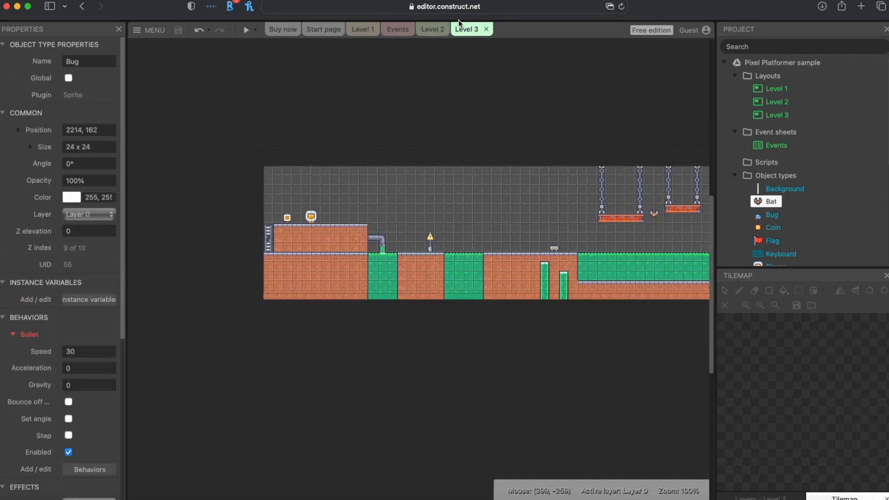
left_click(363, 29)
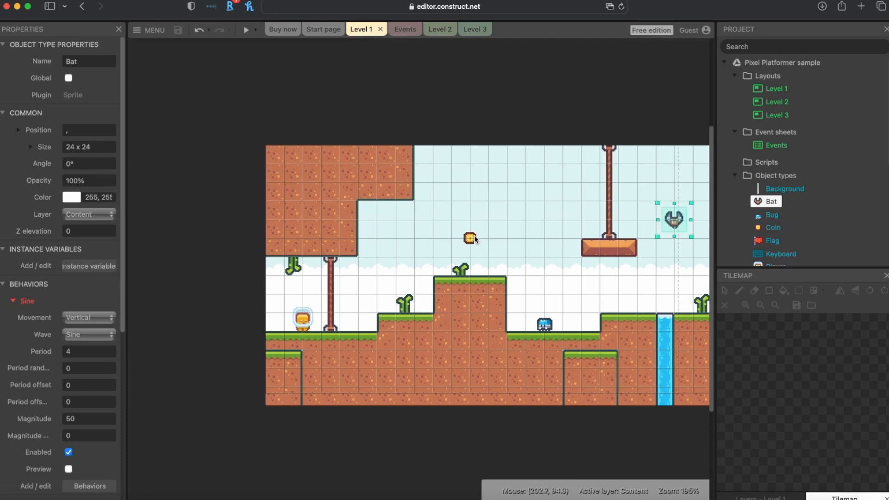
- Preview Level 1, play across the hanging platform and block platform while collecting coins, and close the preview
left_click(246, 30)
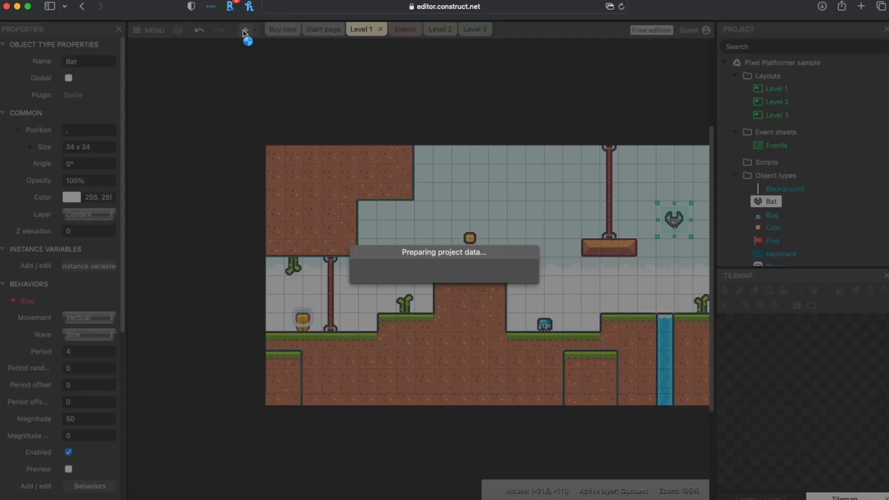
key("Right")
key("Up")
key("Right")
key("Up")
key("Left")
key("Right")
key("Up")
key("Right")
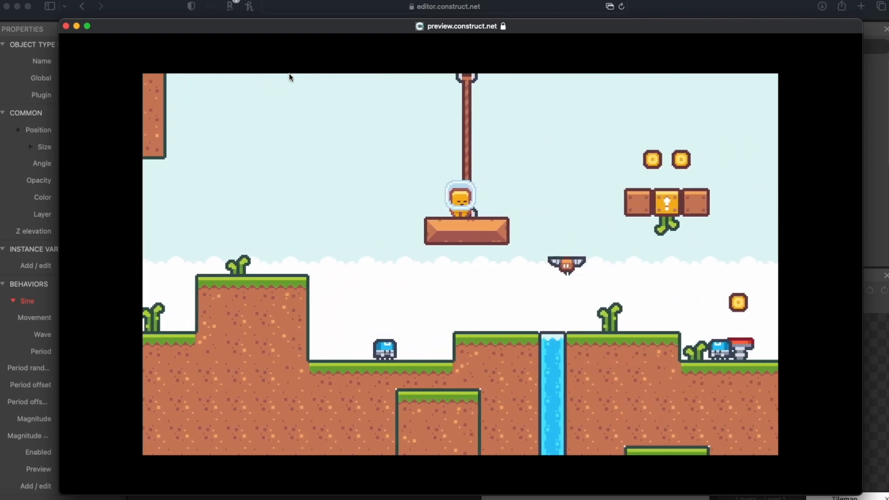
key("Up")
key("Right")
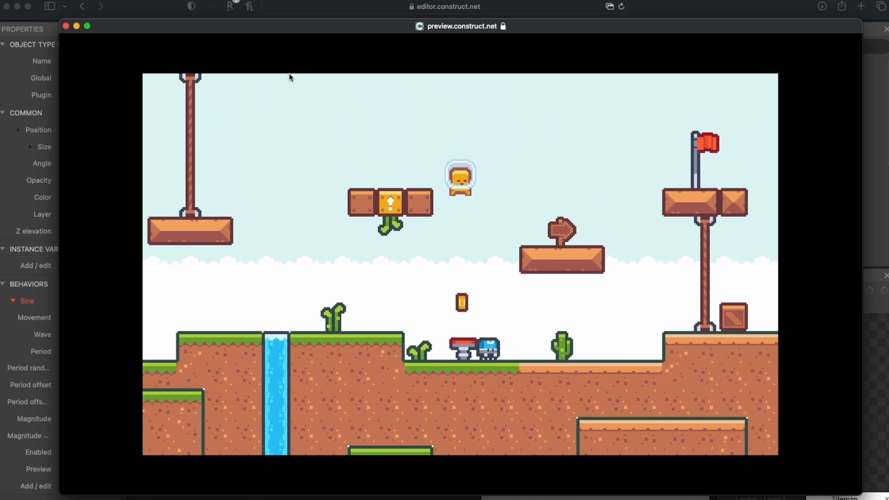
key("Up")
key("Left")
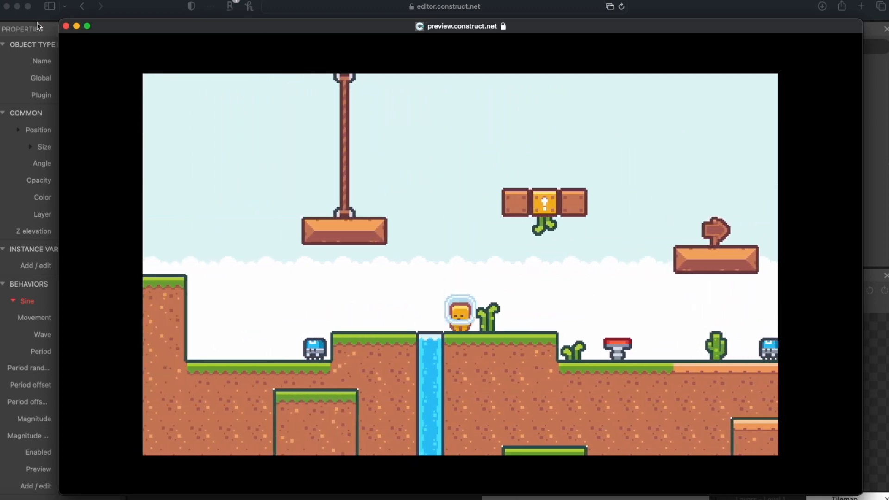
left_click(65, 26)
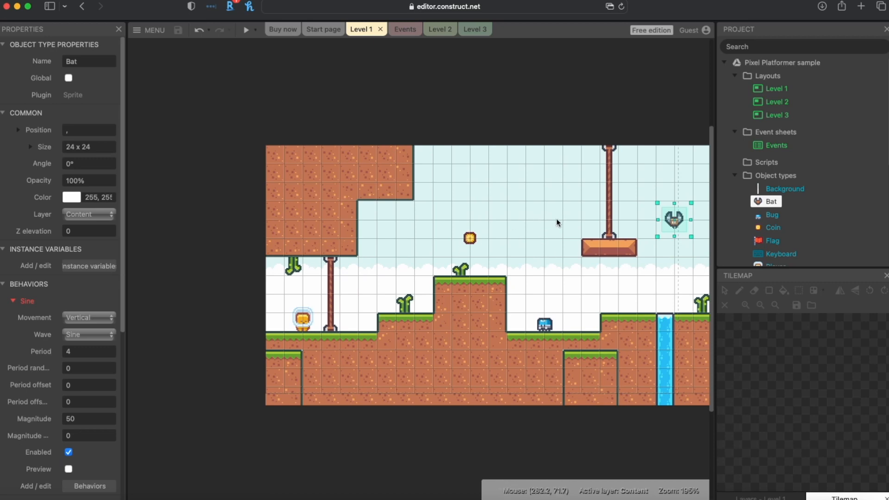
- Run the Level 1 preview again, collect the coins above the blocks and the one above the hill, and close it
left_click(246, 29)
key("Right")
key("Up")
key("Right")
key("Up")
key("Right")
key("Up")
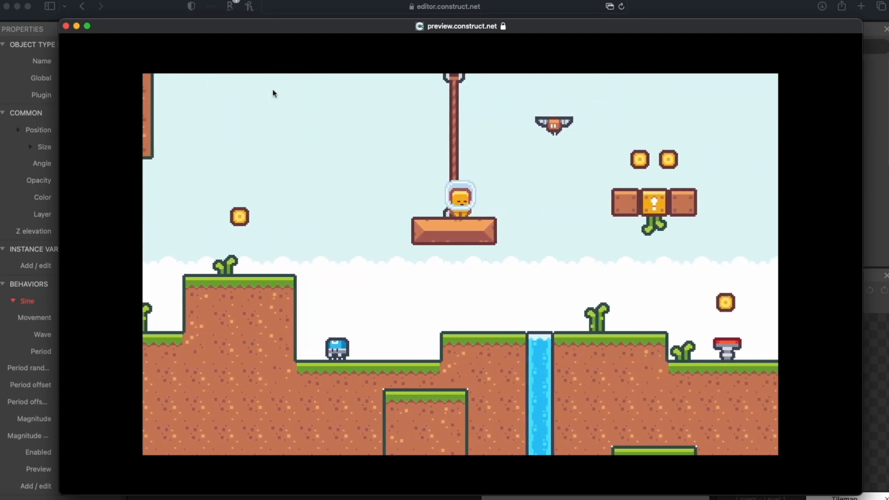
key("Up")
key("Right")
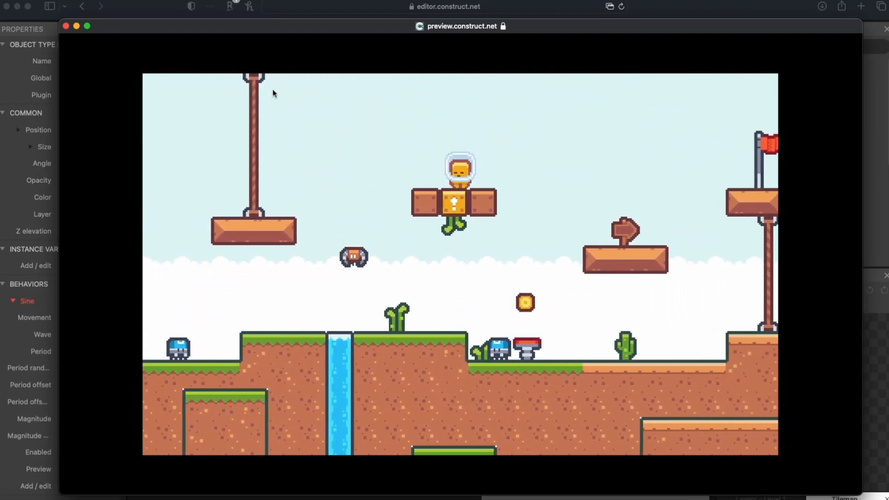
key("Left")
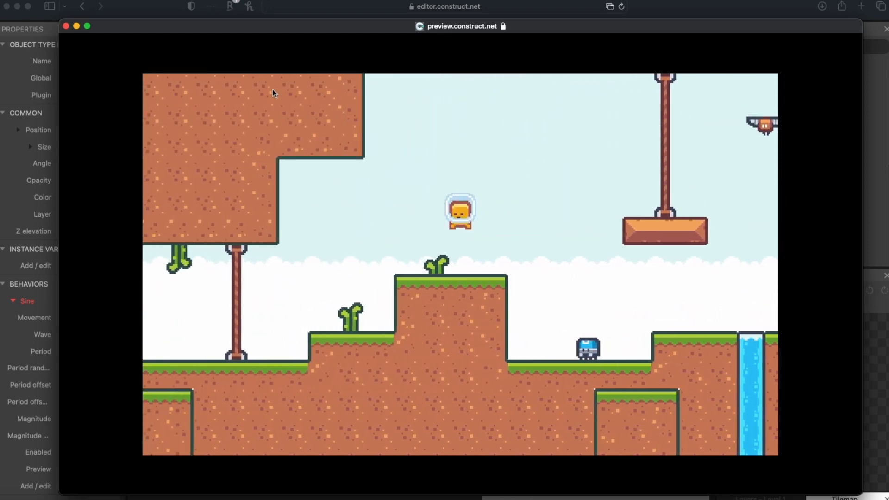
key("Right")
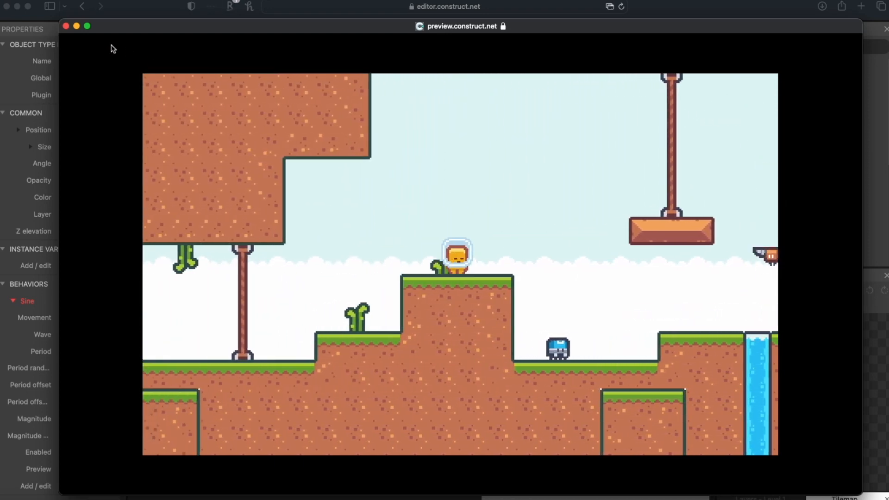
left_click(66, 26)
left_click(306, 88)
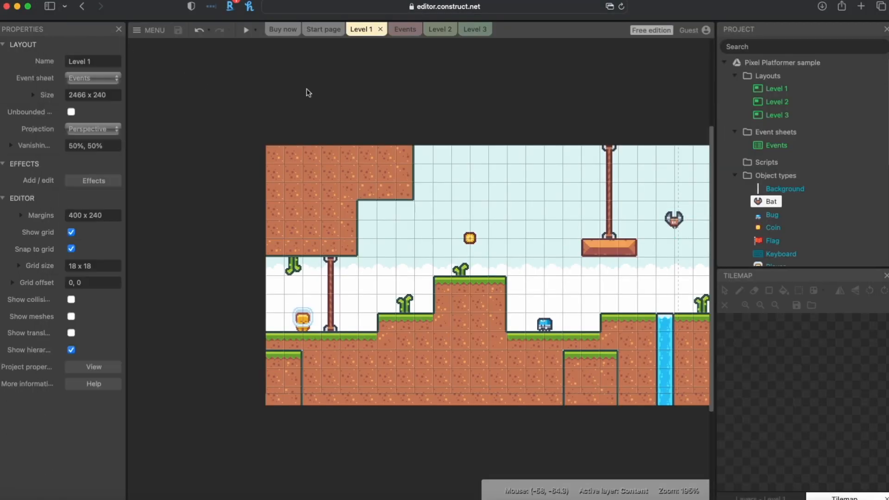
- Add a global number variable named Collectibles with initial value 0 to the Events sheet
left_click(401, 32)
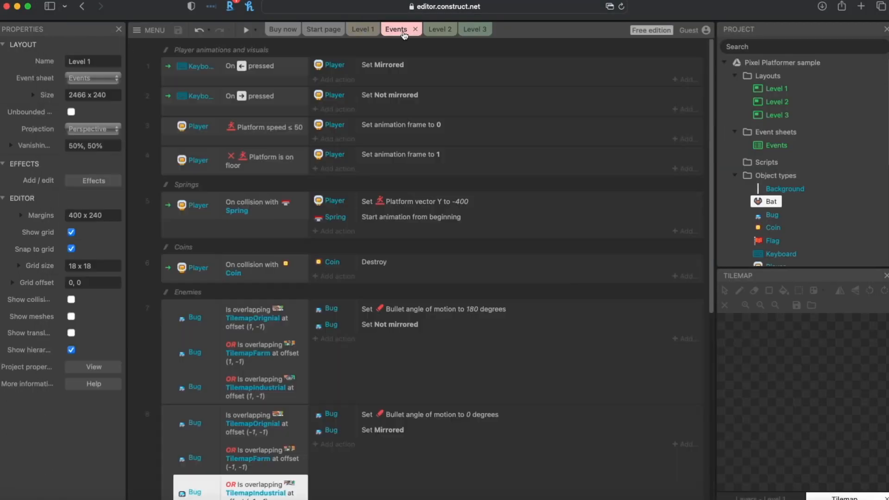
left_click(167, 266)
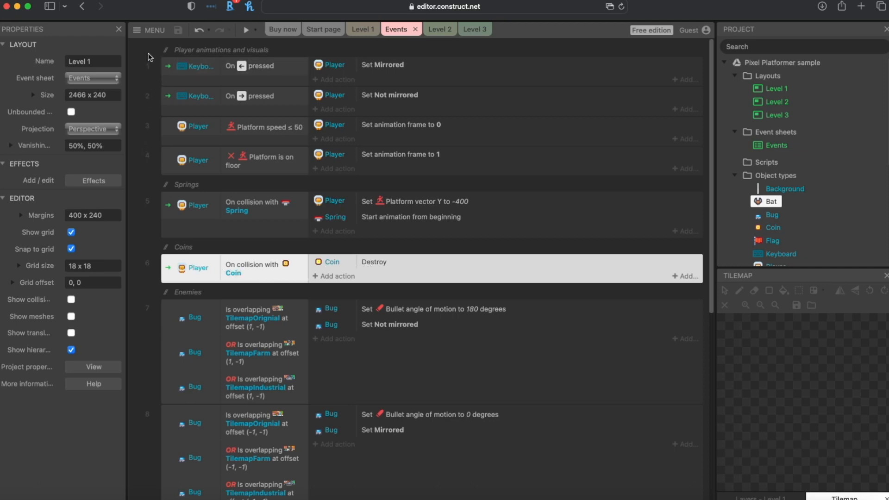
scroll(132, 279, "down", 10)
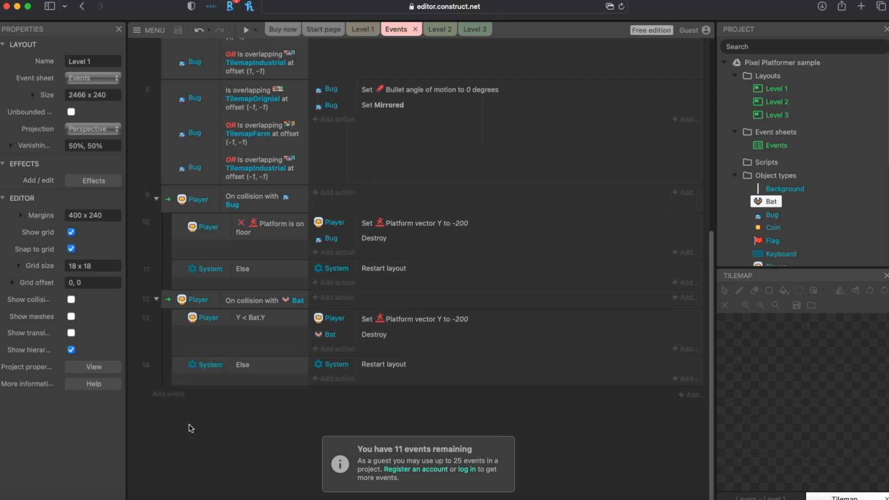
right_click(213, 437)
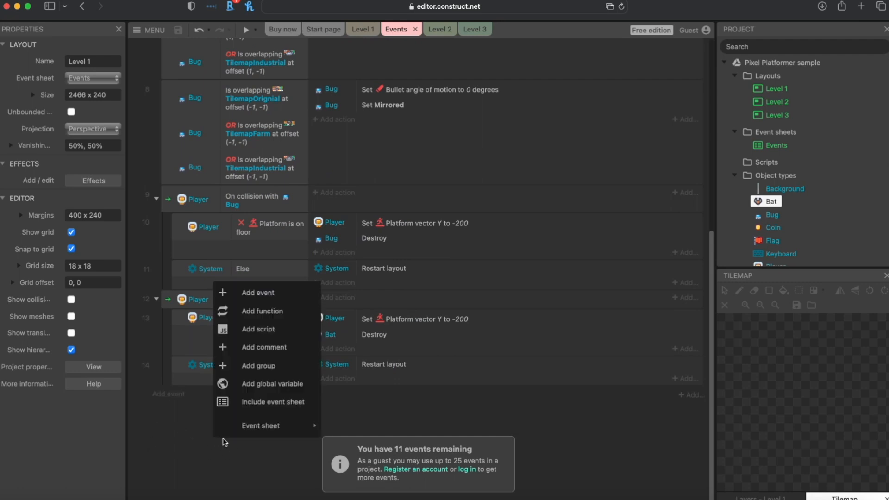
left_click(289, 388)
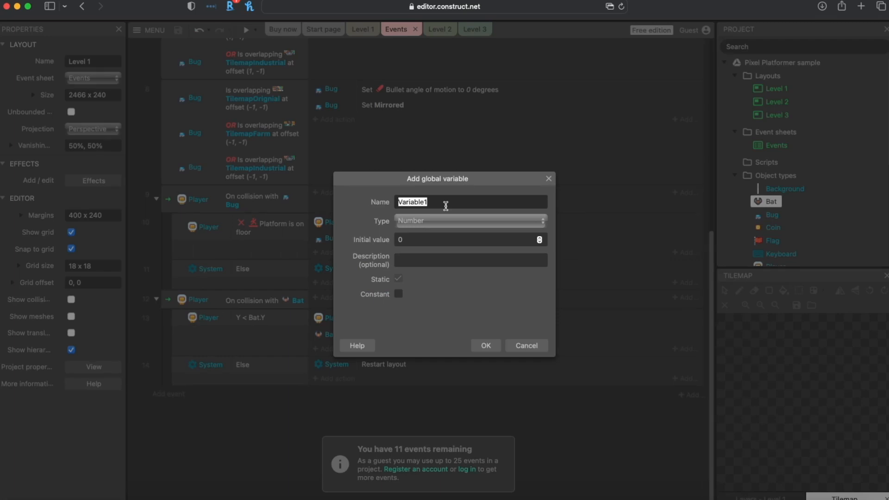
type("Collectibles")
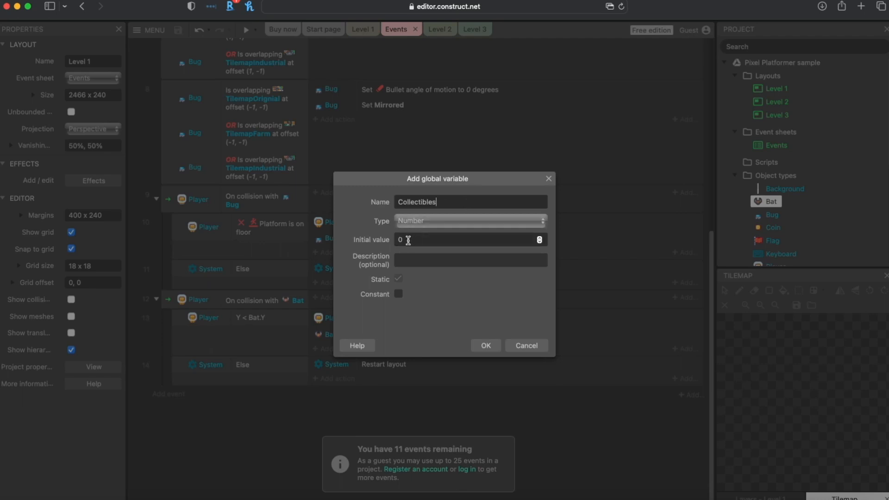
left_click(494, 347)
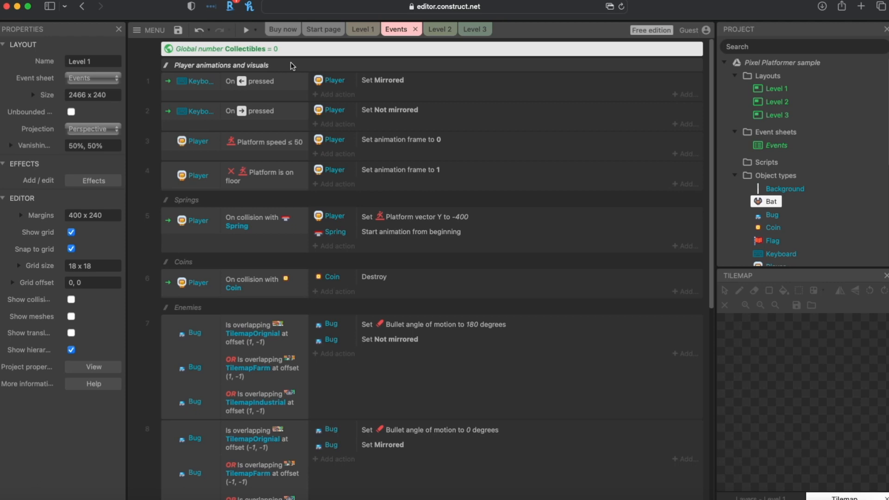
- Add a new event with the System condition On start of layout at the end of the event sheet
scroll(159, 262, "down", 10)
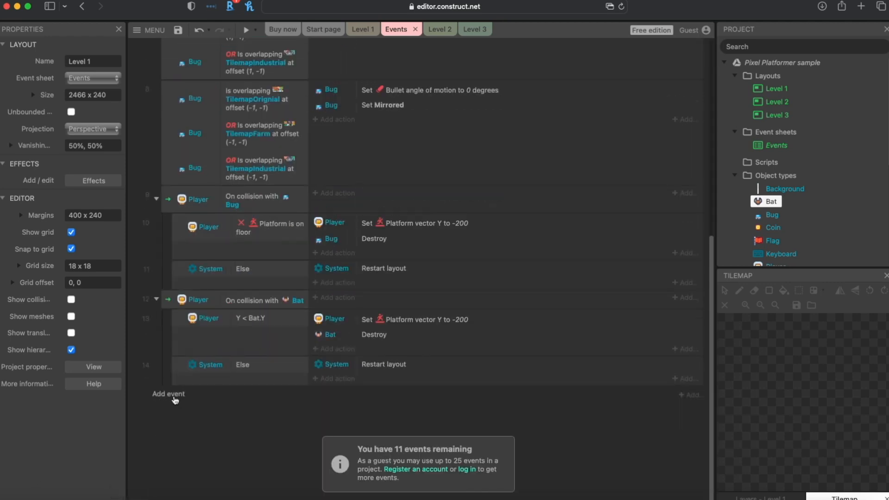
left_click(168, 394)
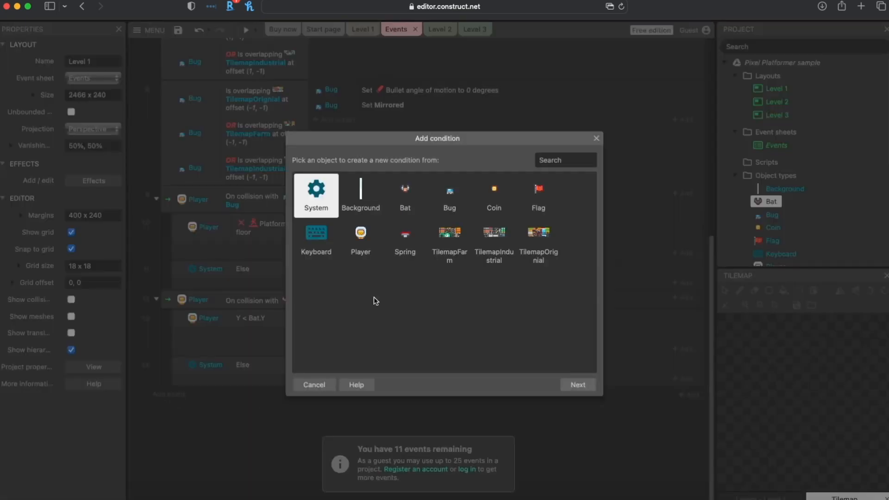
double_click(317, 194)
scroll(341, 252, "down", 10)
left_click(343, 251)
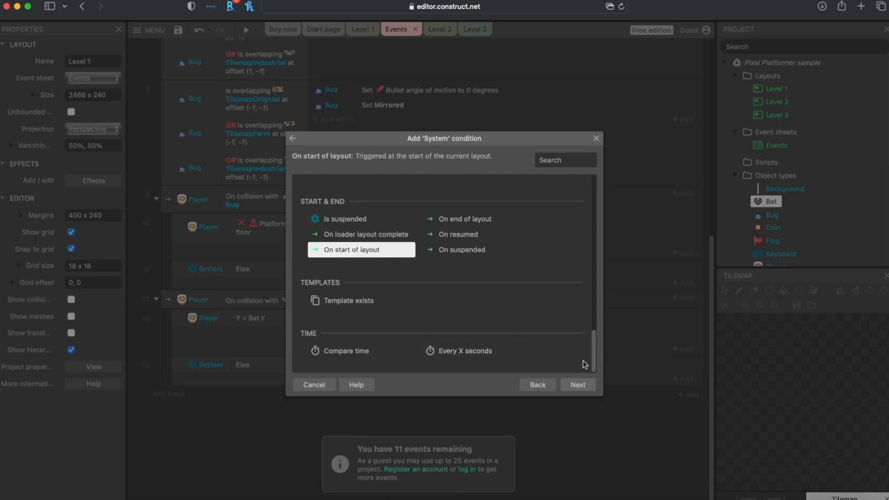
left_click(578, 385)
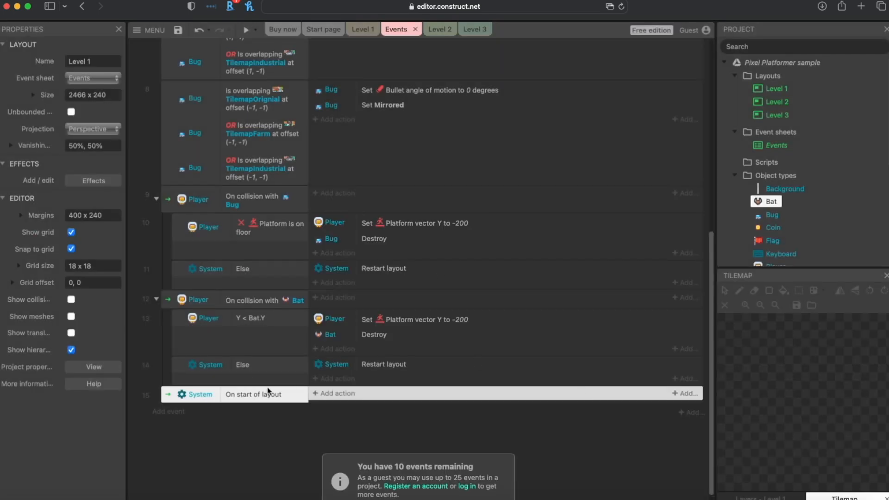
- Add a System Set value action for the Collectibles variable to the On start of layout event
left_click(351, 395)
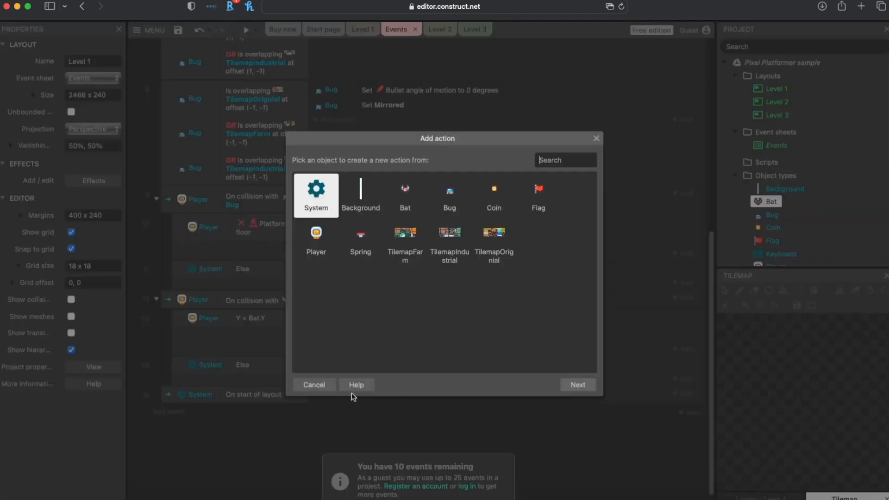
double_click(323, 199)
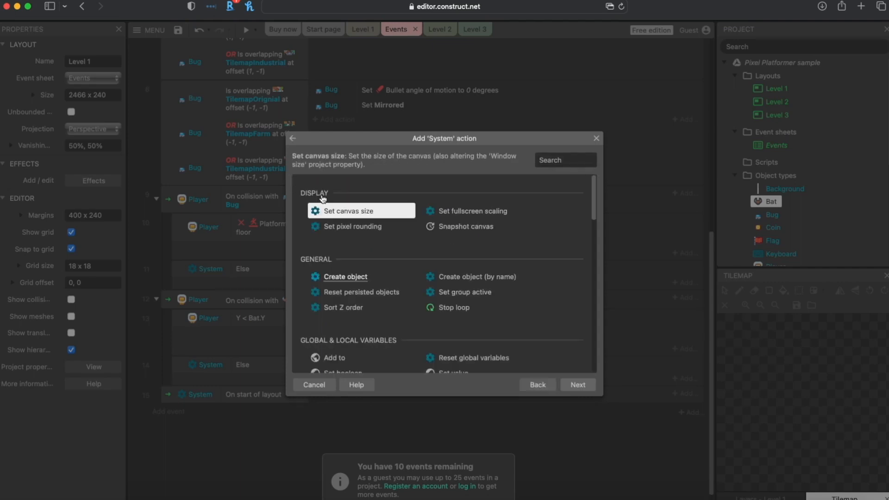
scroll(345, 306, "down", 3)
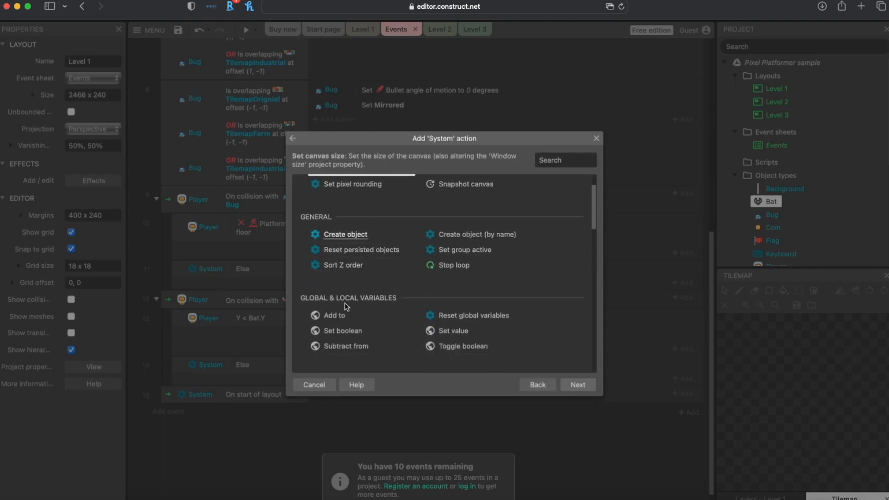
left_click(456, 331)
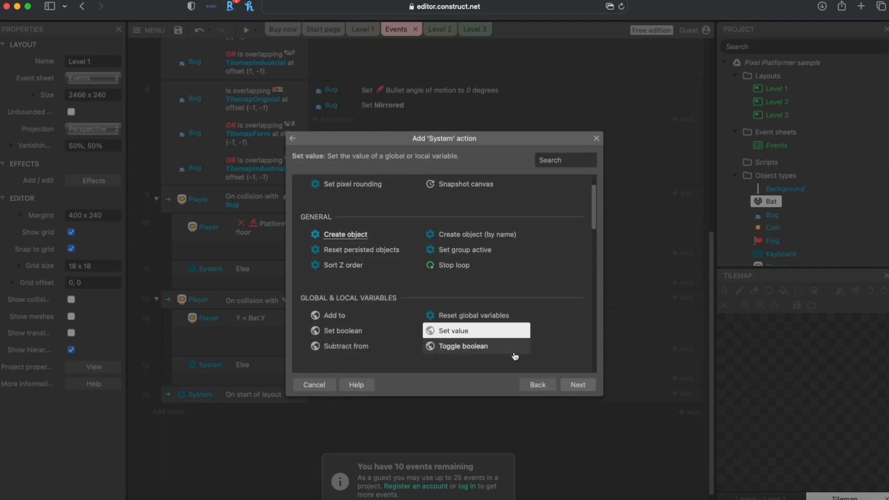
left_click(577, 384)
left_click(383, 268)
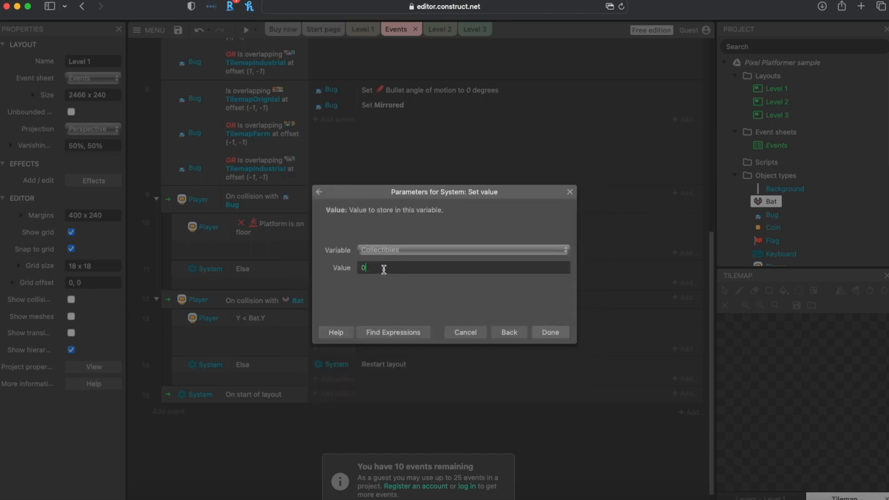
type("Coin")
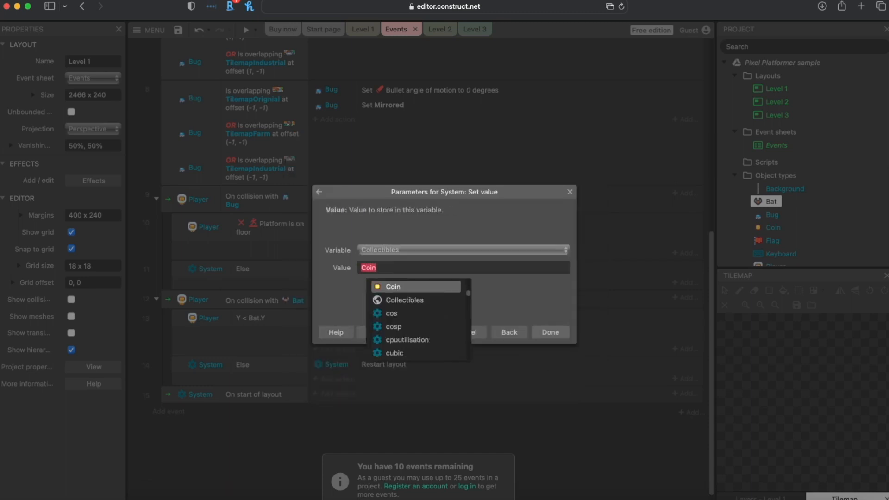
key("Return")
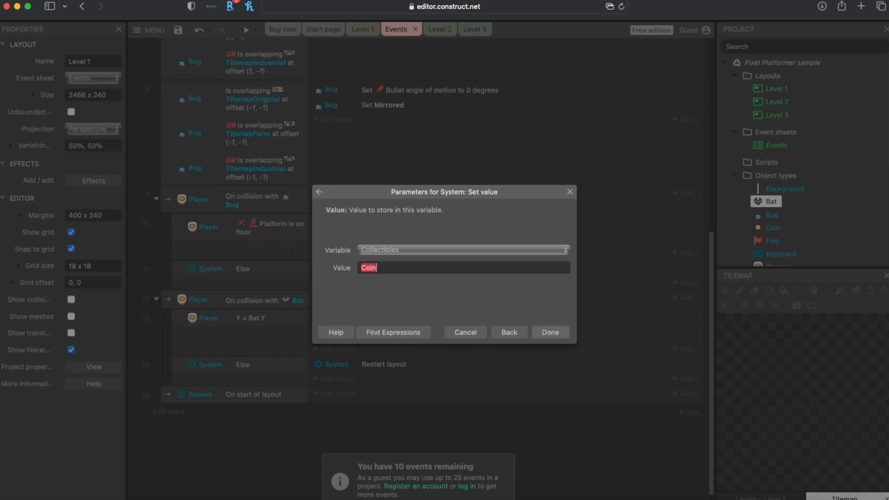
type(".count")
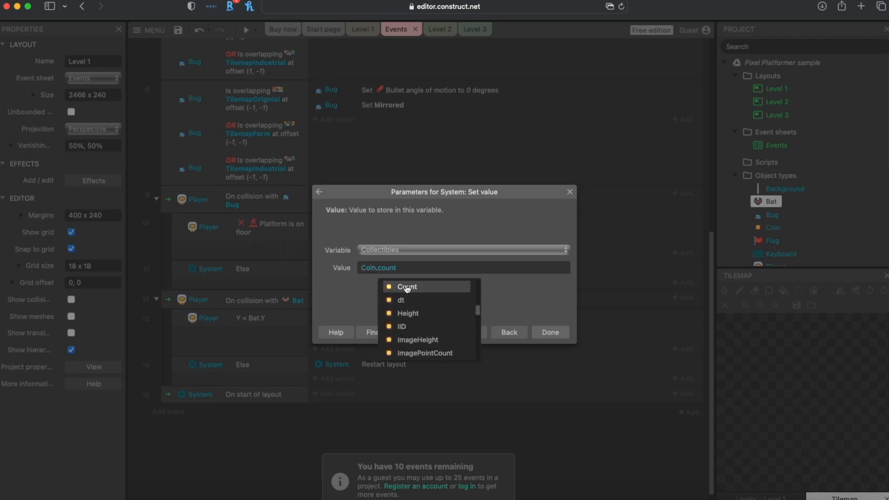
left_click(406, 286)
key("BackSpace")
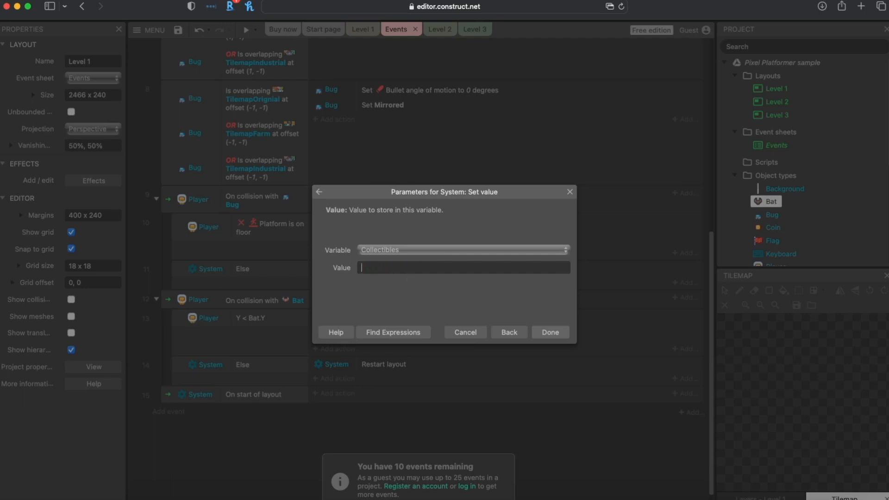
- Set the value stored in Collectibles to Coin.Count and finish the action
type("Coin.ColorValue")
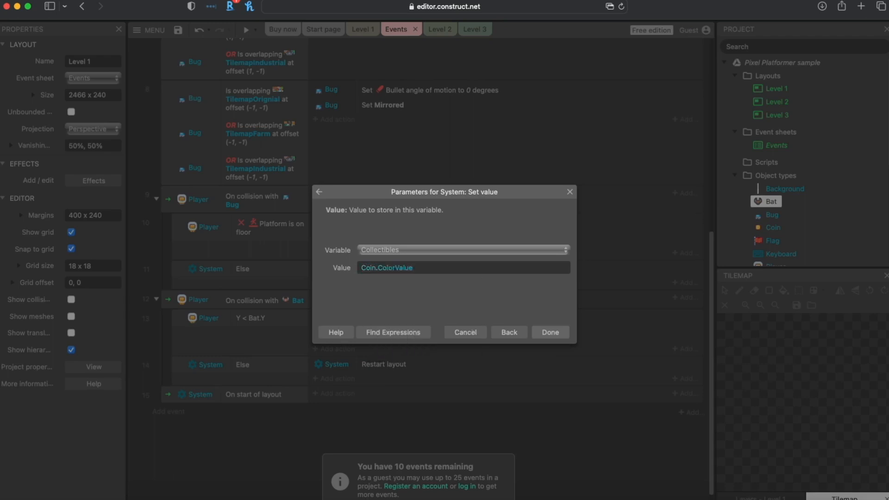
key("BackSpace")
type(".Count")
left_click(550, 332)
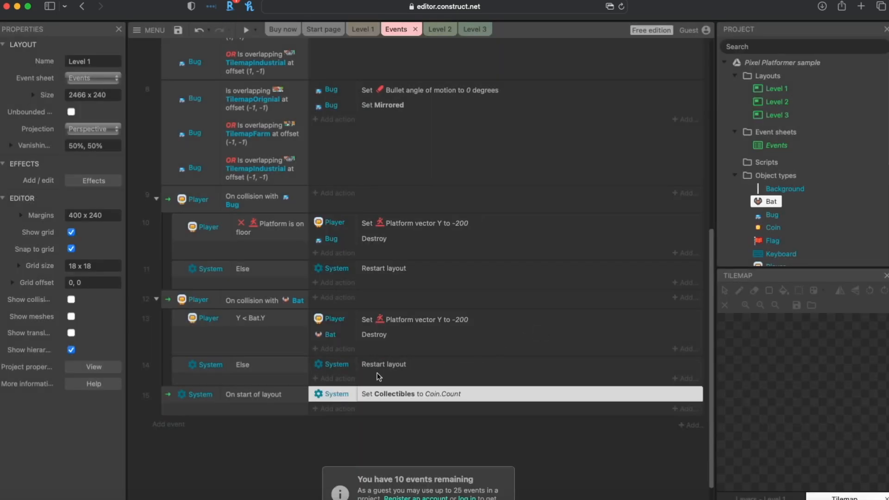
- Save the project with the new On start of layout event
left_click(163, 398)
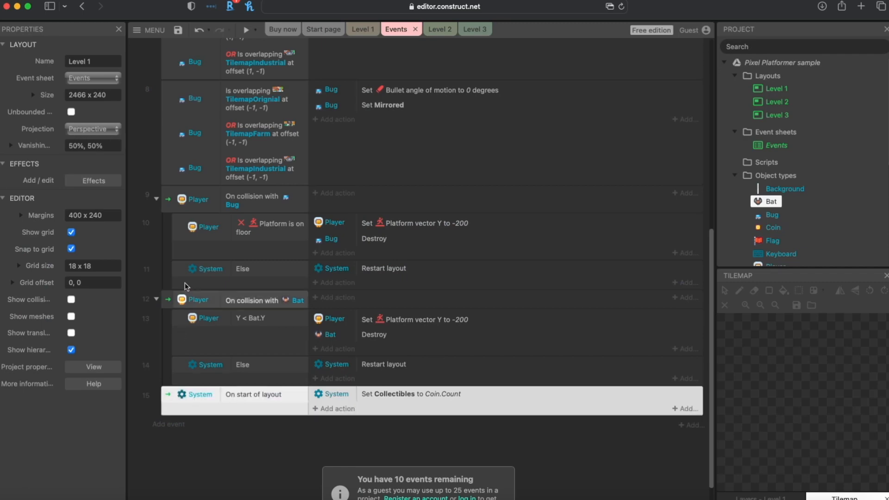
key("f")
left_click(526, 342)
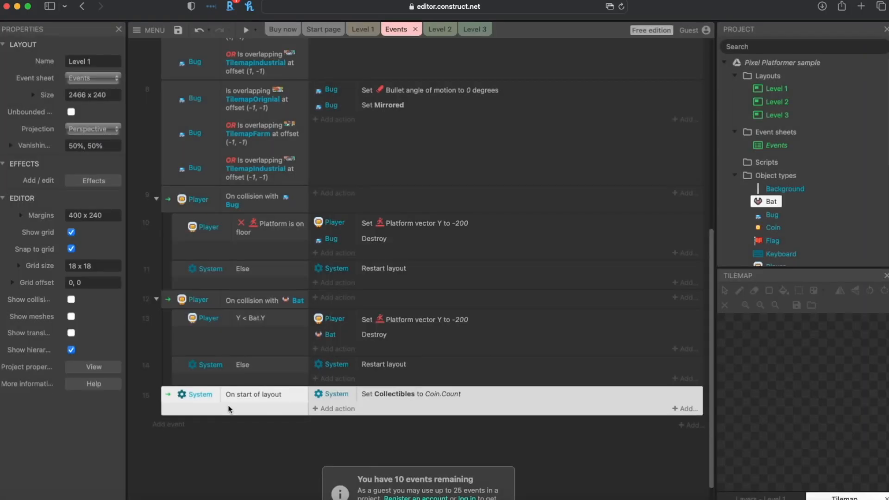
left_click(179, 31)
- Debug the Level 1 layout, inspect the Collectibles global variable, try to edit its value, and close the preview
left_click(359, 31)
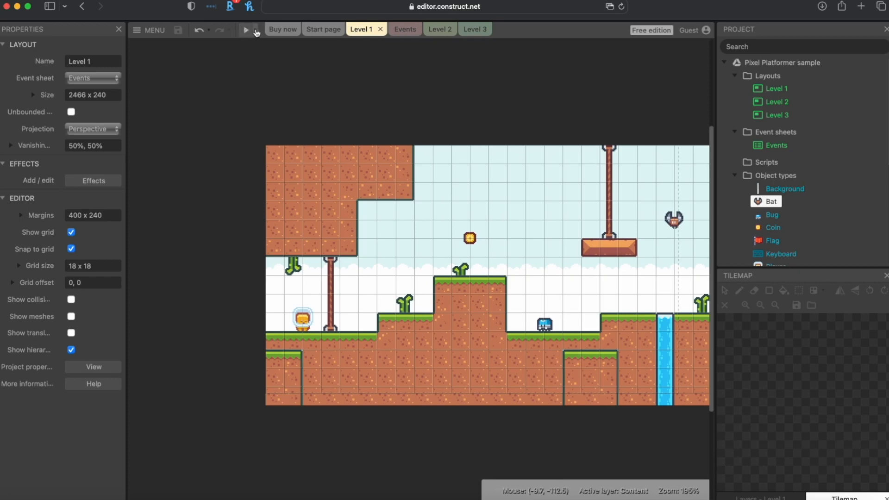
left_click(257, 32)
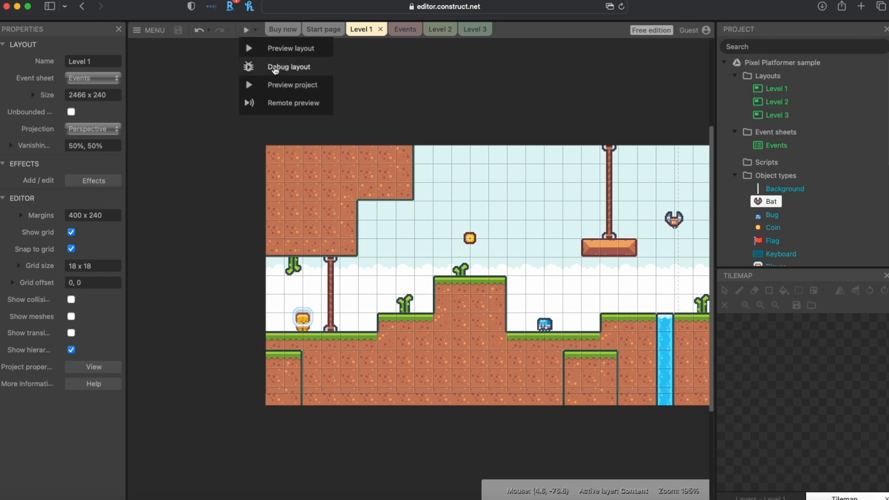
left_click(257, 66)
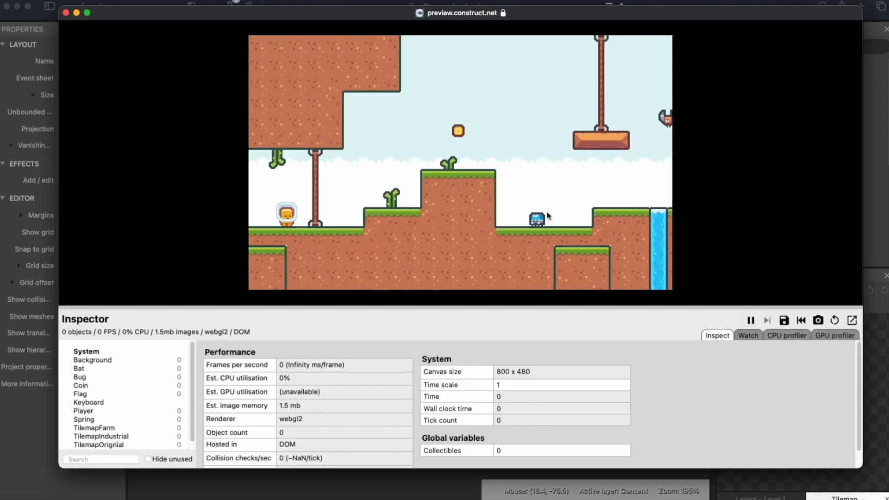
scroll(451, 381, "down", 1)
scroll(451, 381, "down", 5)
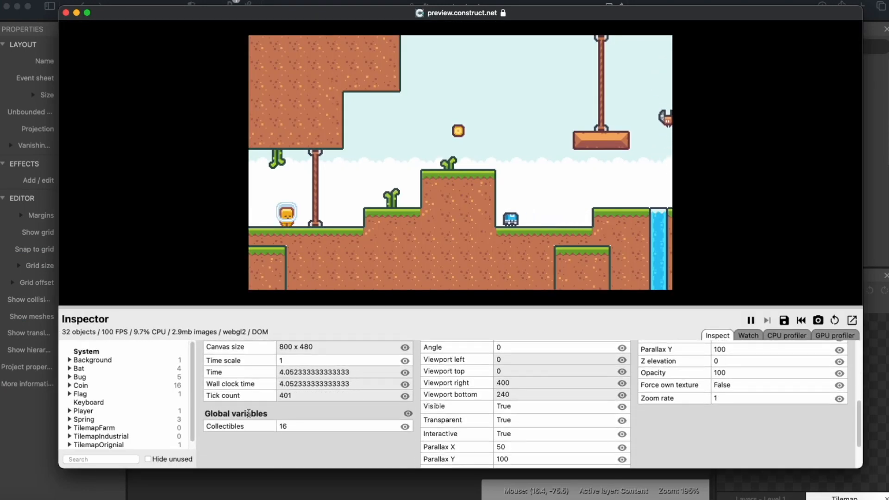
left_click(295, 427)
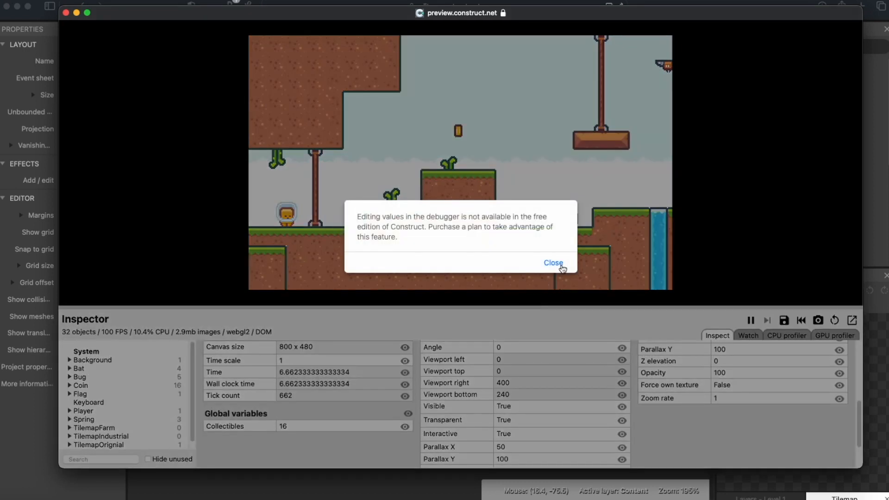
left_click(561, 266)
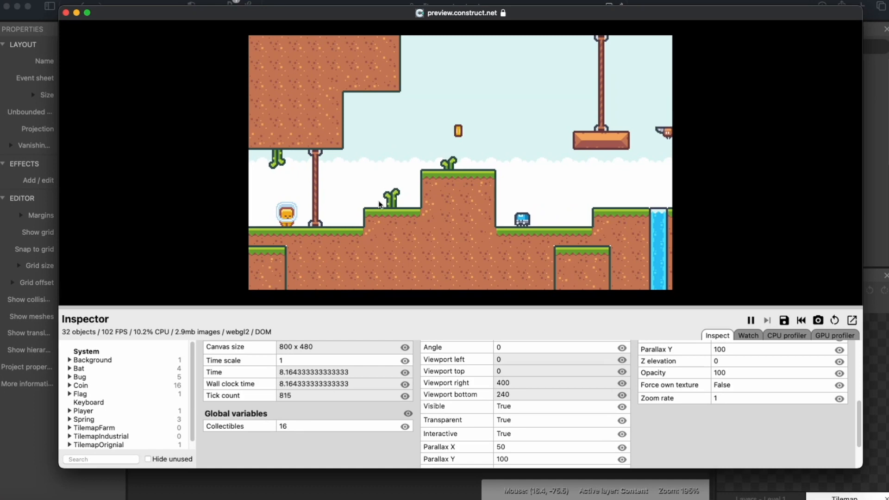
left_click(65, 14)
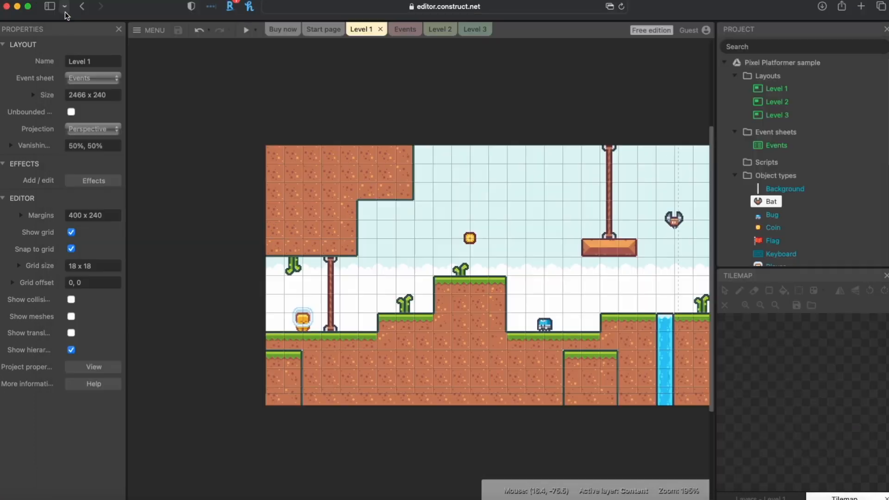
- Debug the Level 2 layout, inspect its Collectibles global variable, and close the preview
left_click(431, 29)
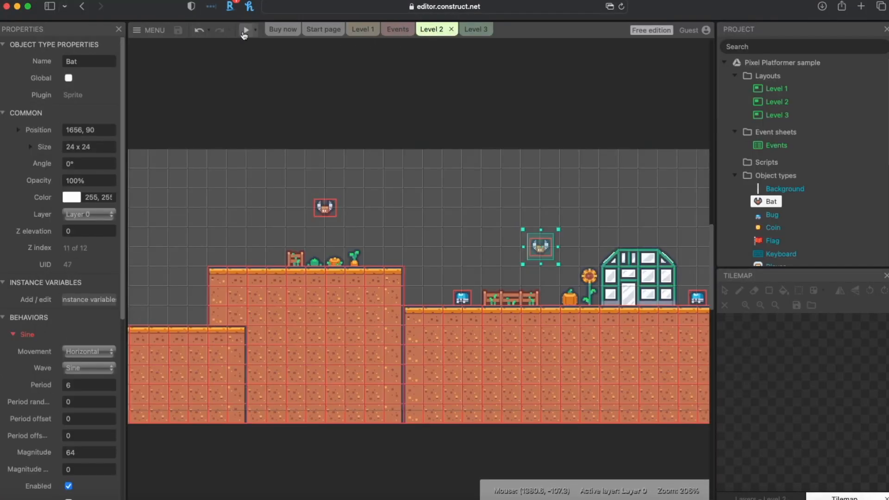
left_click(255, 30)
left_click(275, 67)
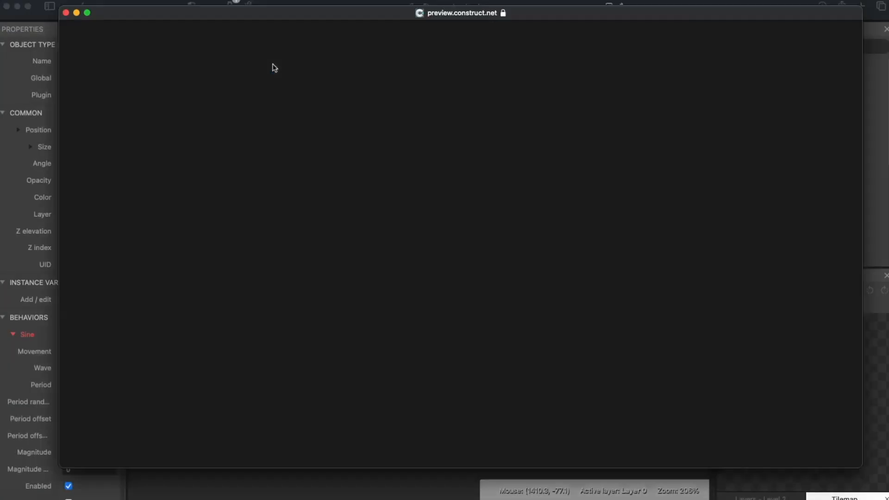
scroll(301, 388, "down", 4)
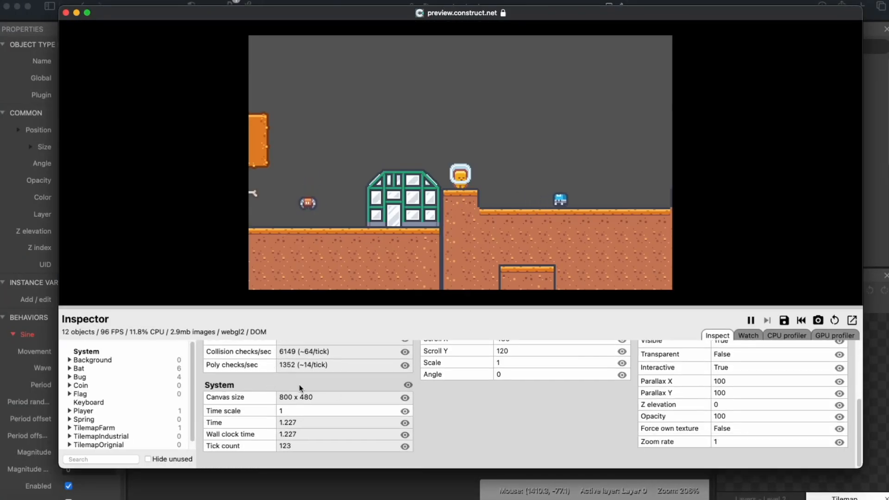
scroll(417, 371, "up", 5)
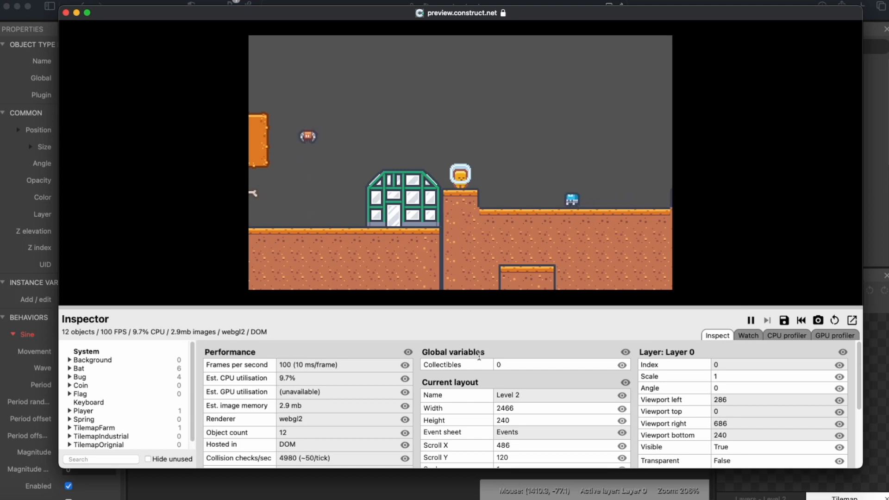
left_click(65, 12)
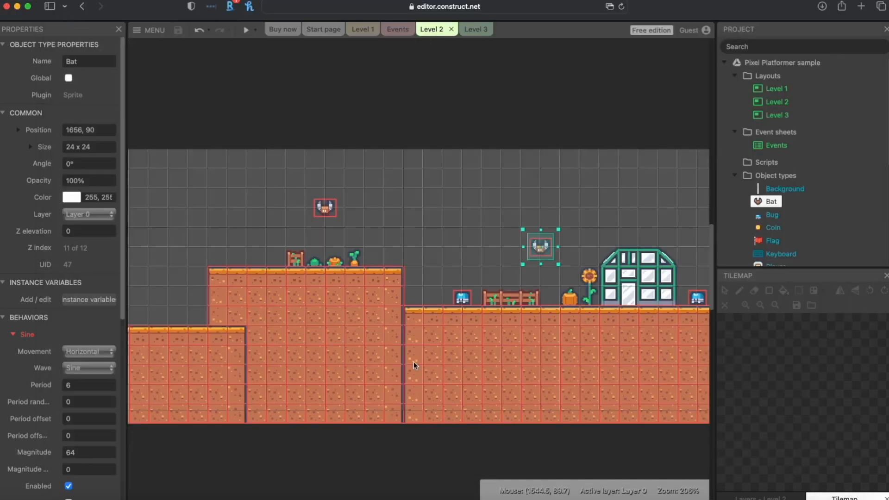
- Move the Player in Level 2 onto the raised ledge at the start of the level, at 108, 126
left_click_drag(468, 499, 314, 451)
left_click_drag(452, 293, 378, 281)
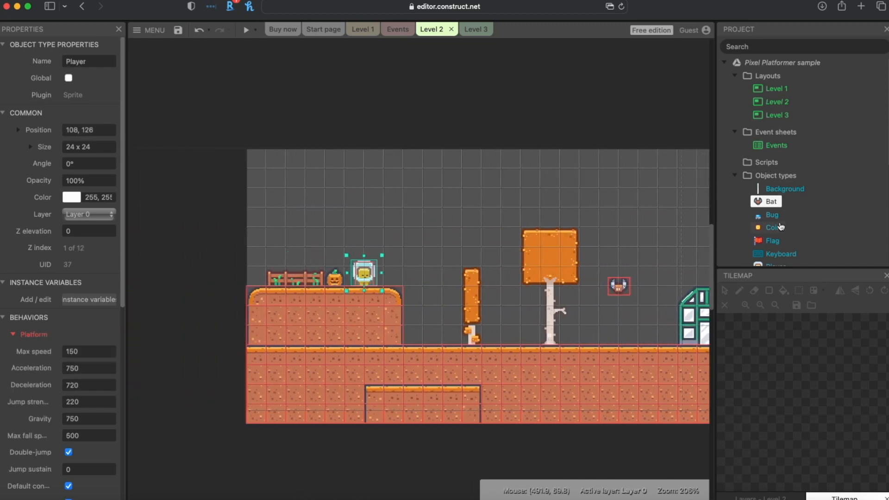
- Place Coin instances along Level 2, including one at 792, 126 and the last one at 2160, 126
left_click(772, 228)
left_click_drag(552, 264, 441, 300)
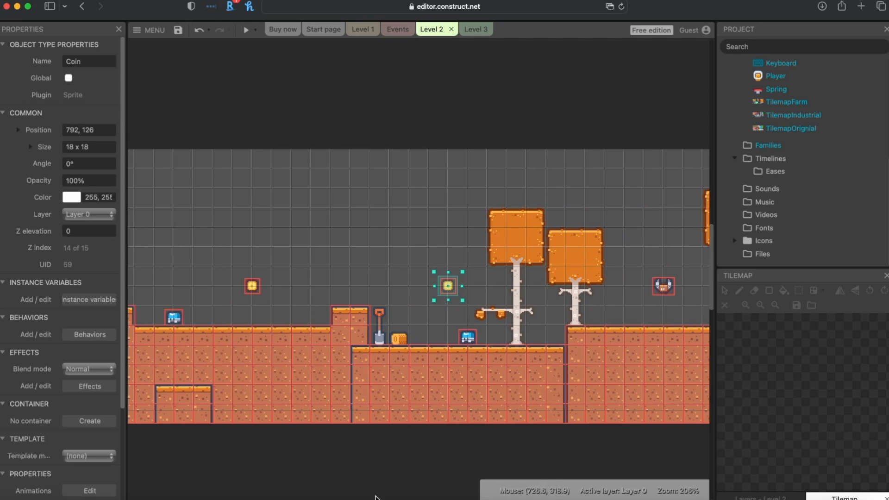
scroll(313, 472, "left", 10)
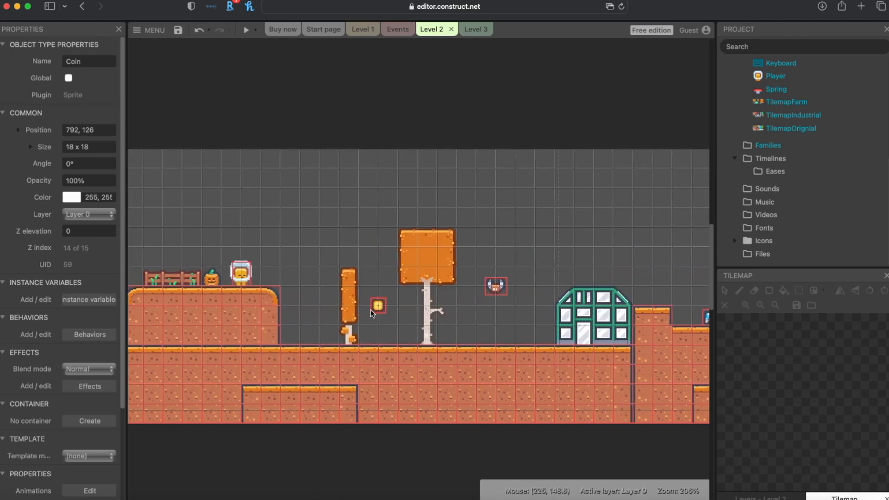
scroll(323, 345, "right", 15)
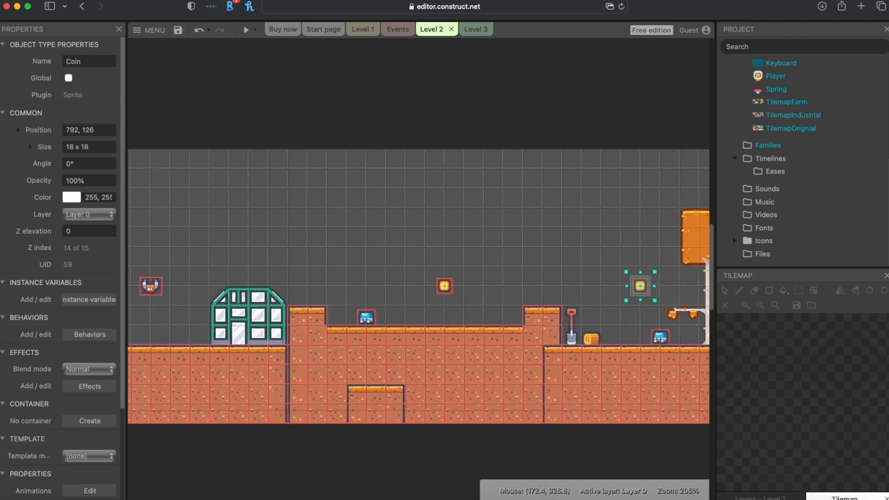
left_click_drag(276, 290, 349, 296)
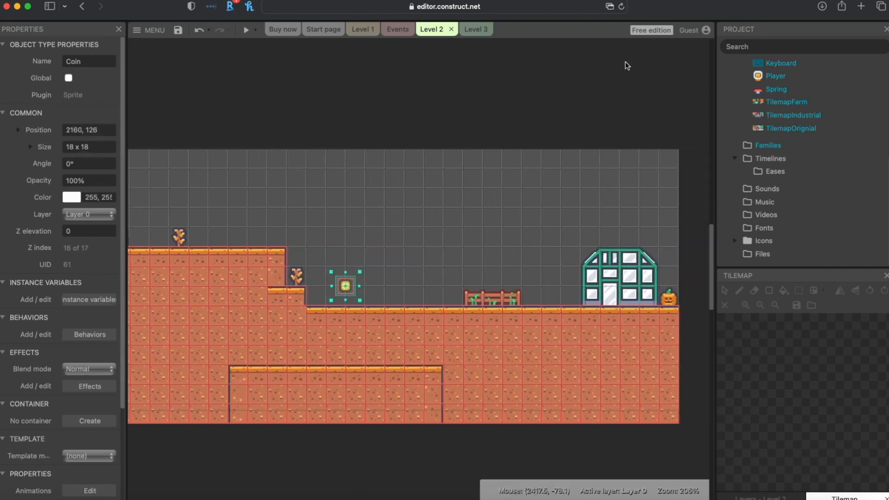
left_click(608, 85)
- Open the Level 3 layout and place Coin instances along it, with the last one at 2196, 144
scroll(788, 159, "up", 5)
double_click(776, 117)
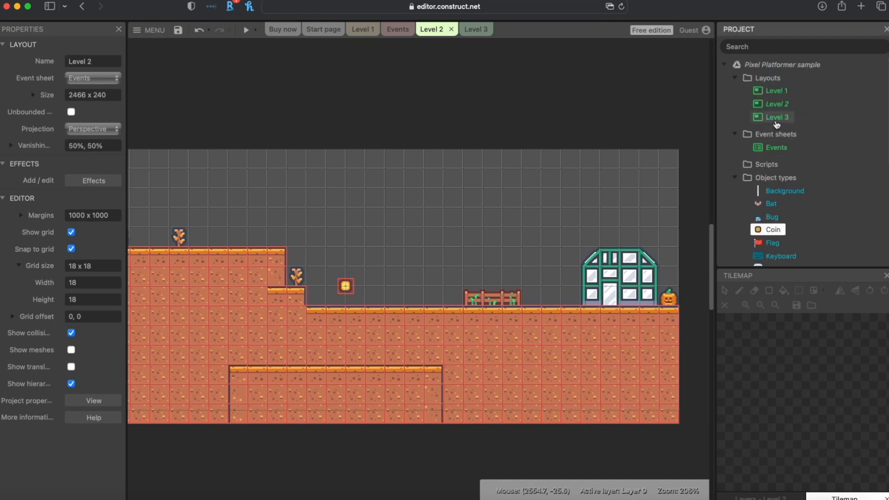
left_click_drag(772, 231, 437, 244)
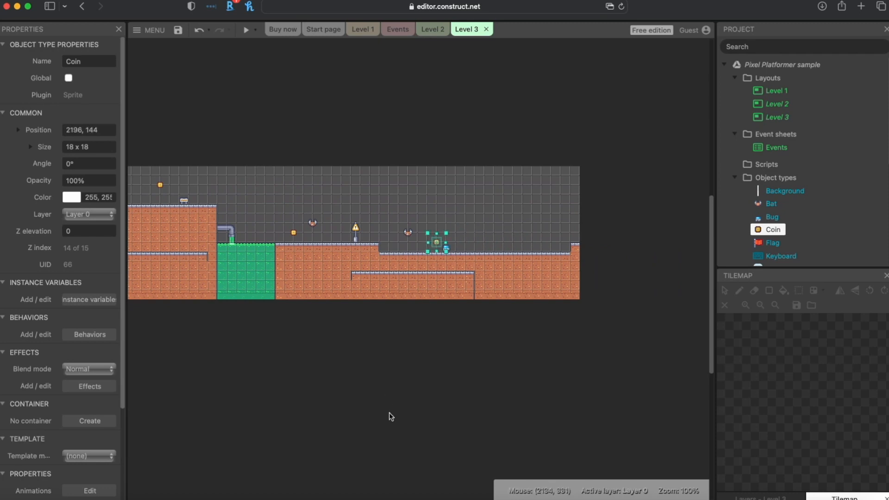
scroll(371, 473, "left", 10)
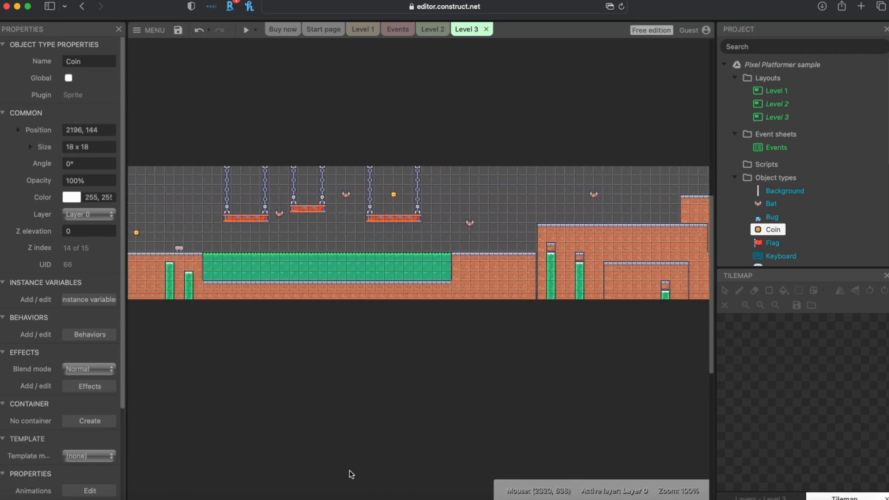
scroll(296, 474, "left", 8)
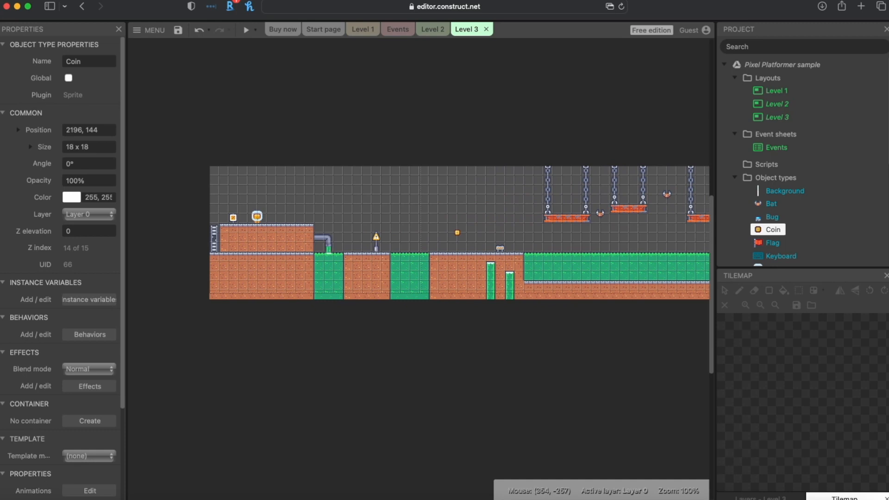
- In Level 1, delete the coin above the first hill and the first coin of the pair above the question block
left_click(371, 32)
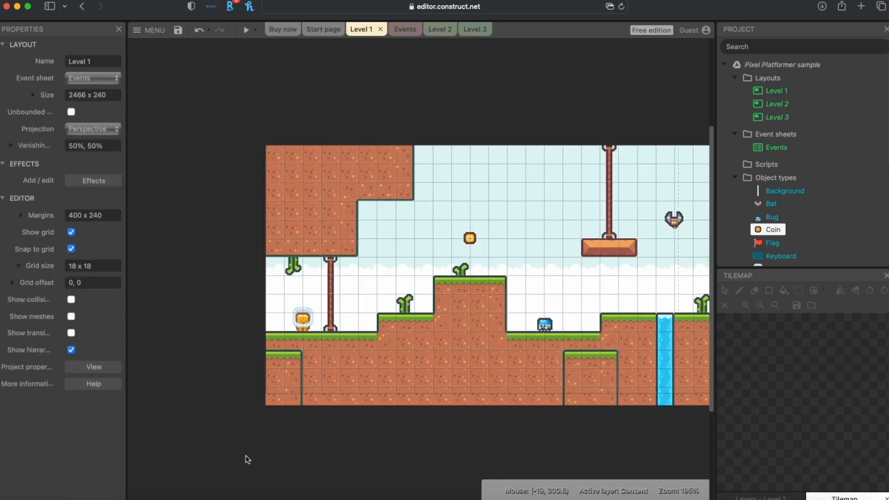
scroll(292, 310, "right", 7)
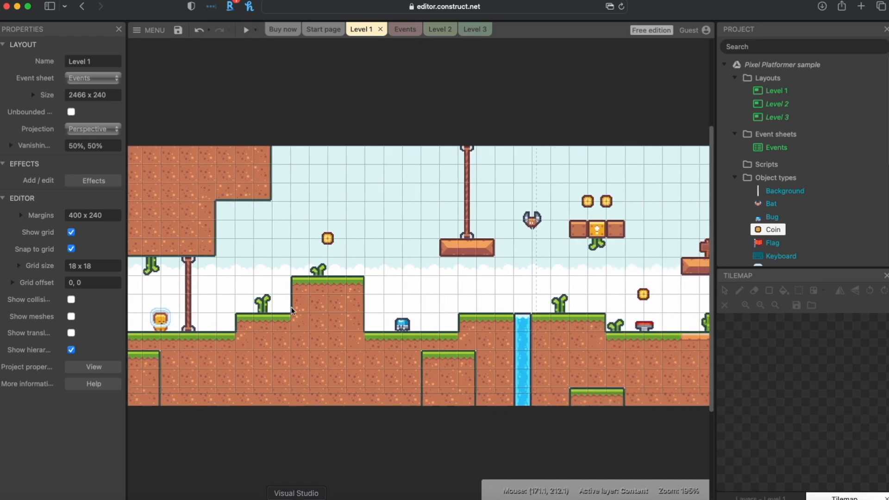
left_click(329, 241)
key("Delete")
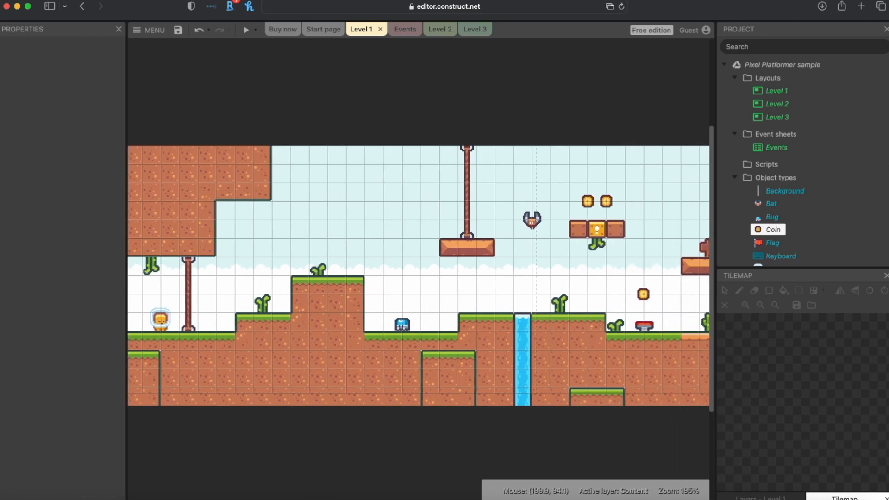
left_click(587, 203)
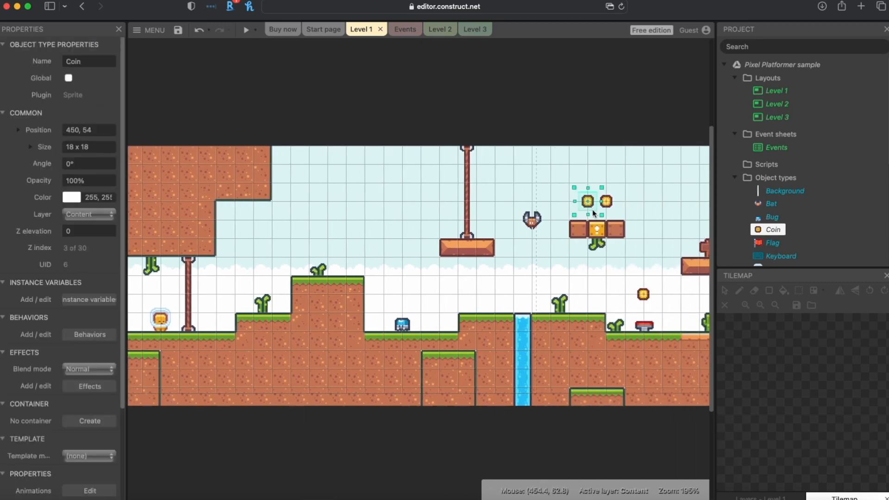
key("Delete")
- Delete the coin above the first spring and the coin above the small floating platform past the flag
scroll(345, 496, "right", 10)
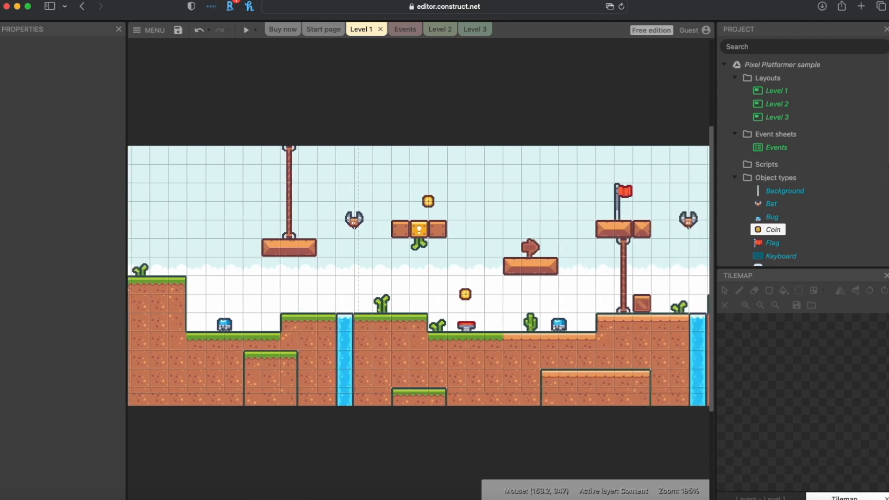
left_click(319, 294)
key("Delete")
scroll(419, 276, "right", 10)
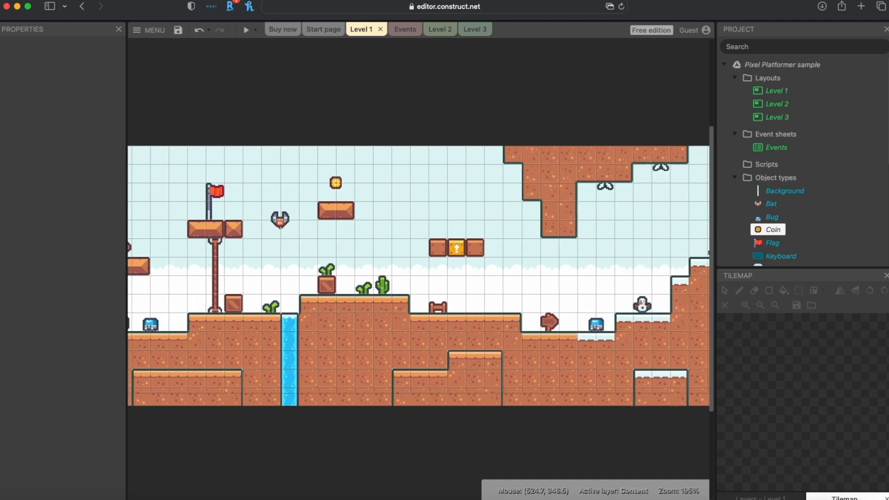
left_click(268, 183)
key("Delete")
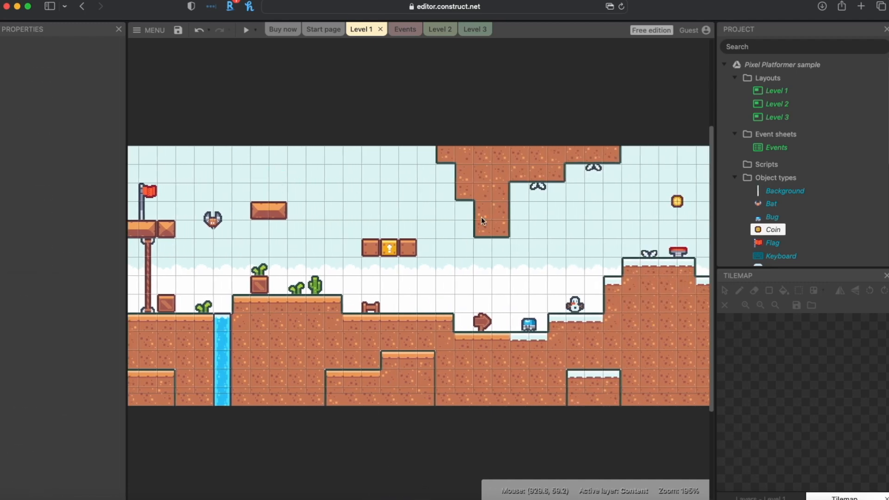
- Delete a coin in the snowy section, the coin above the mushroom with the spring, and one above the tall red mushroom
scroll(417, 327, "right", 12)
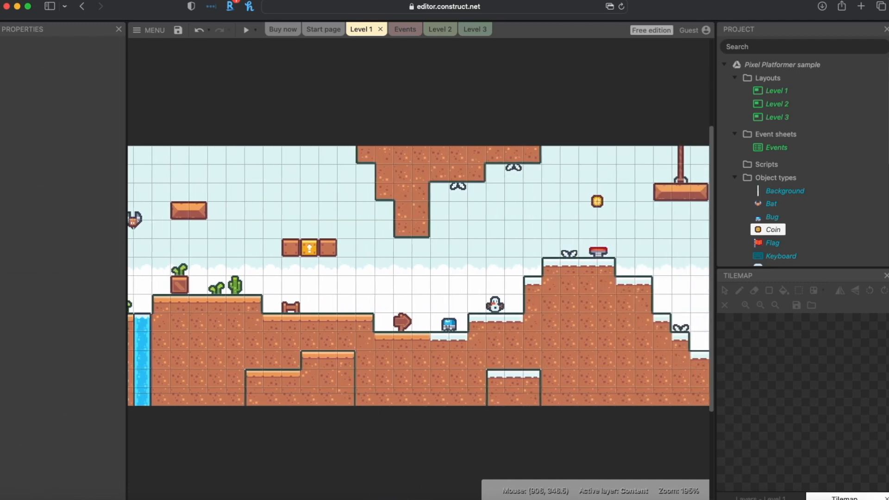
left_click(426, 314)
key("Delete")
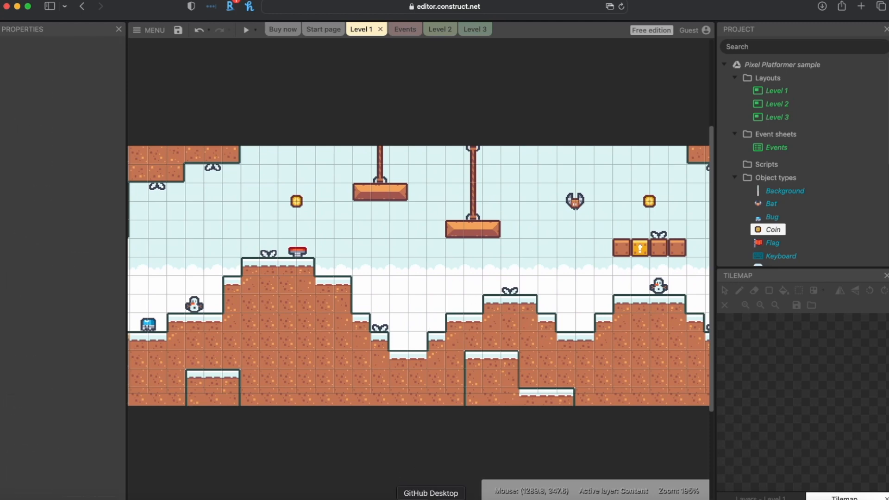
scroll(418, 275, "right", 12)
scroll(499, 454, "right", 4)
left_click(268, 183)
key("Delete")
left_click(342, 164)
key("Delete")
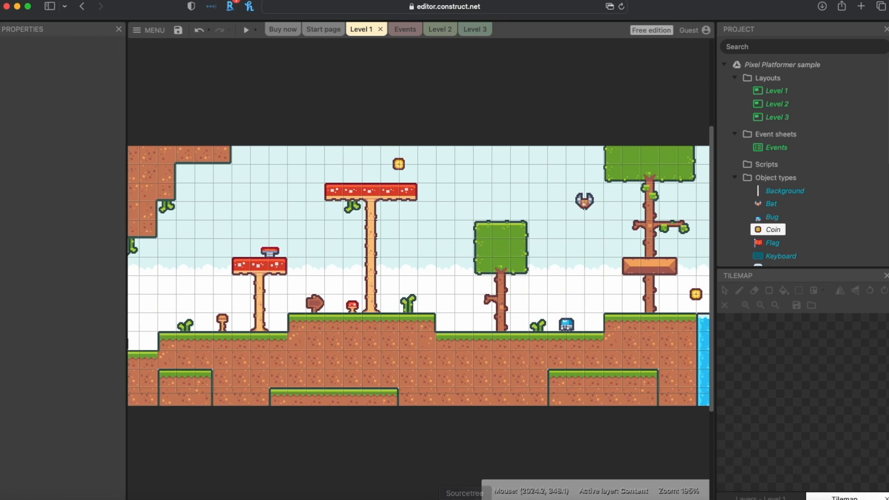
- Delete the coin above the last waterfall and both coins above the wooden platform at the end of Level 1
scroll(455, 309, "right", 10)
left_click(334, 294)
key("Delete")
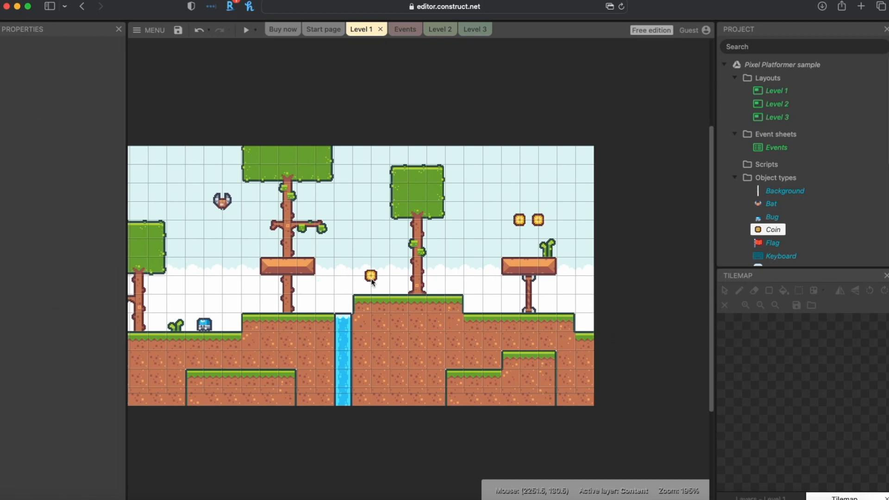
left_click(520, 220)
key("Delete")
left_click(537, 221)
key("Delete")
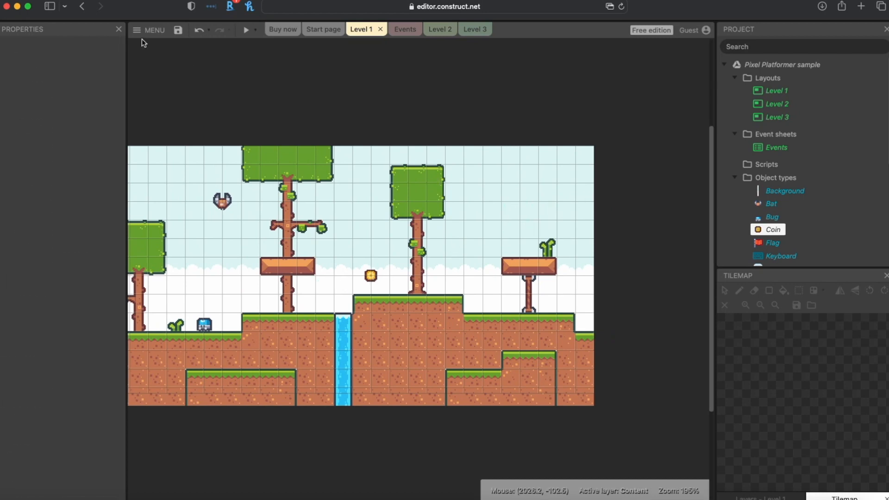
- Save the project and return to the start of the Level 1 layout
left_click(178, 32)
scroll(418, 268, "left", 20)
scroll(418, 269, "right", 3)
scroll(430, 275, "right", 4)
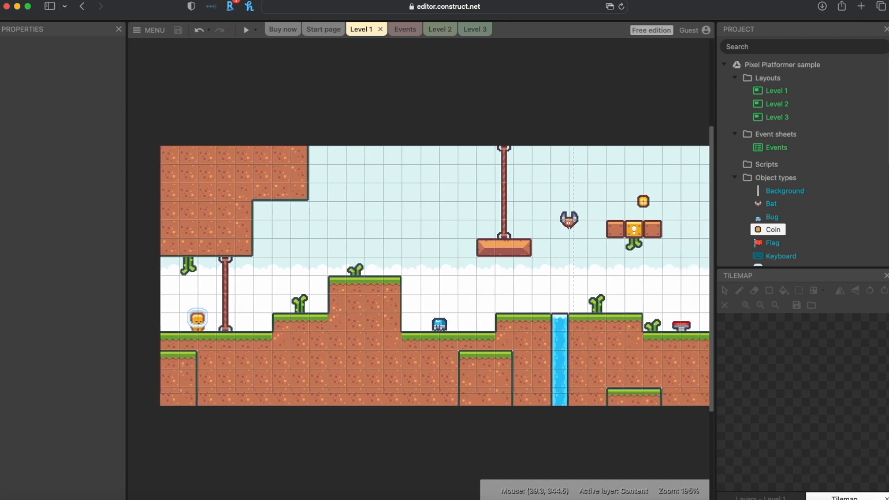
left_click(258, 468)
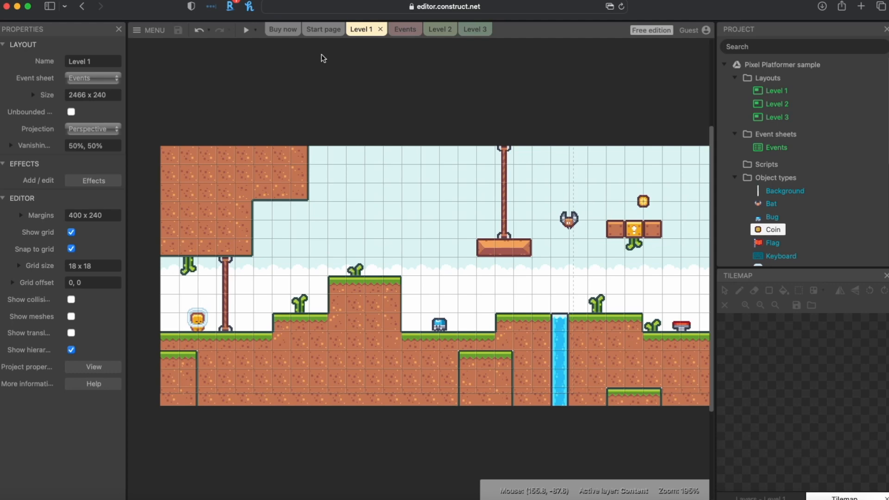
- In the event for the player colliding with a coin, add a System action that subtracts 1 from Collectibles
left_click(400, 31)
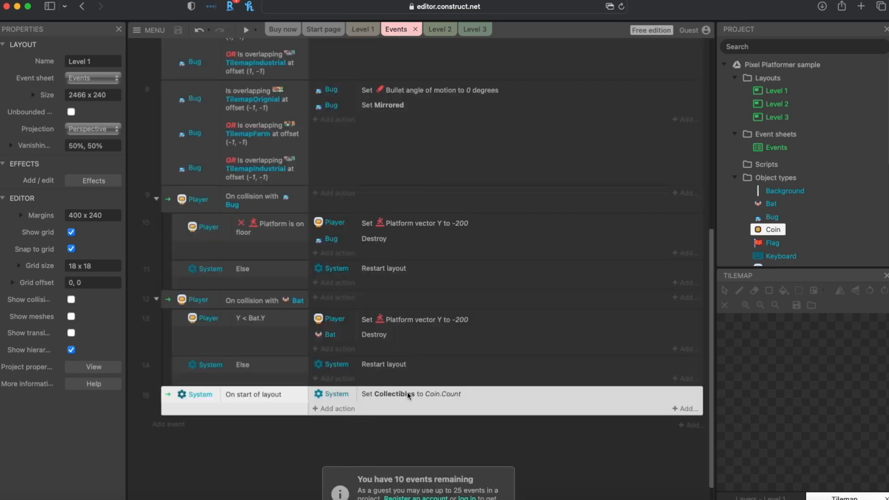
scroll(182, 190, "up", 10)
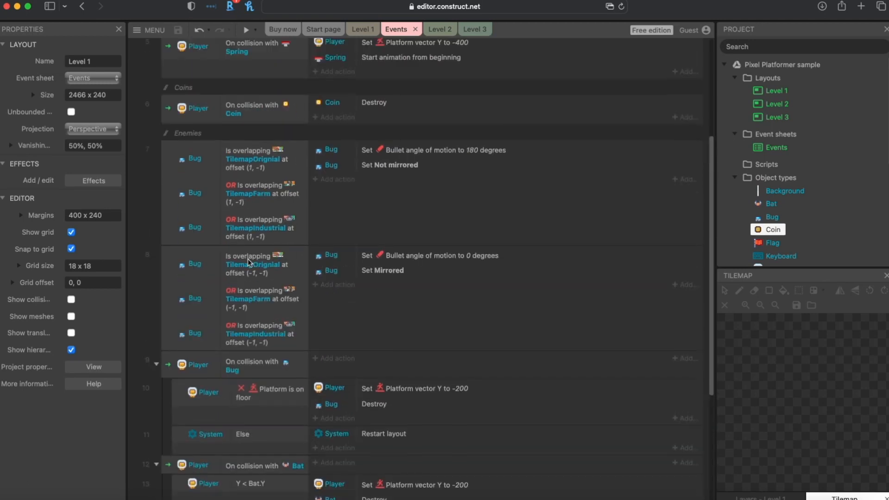
left_click(165, 176)
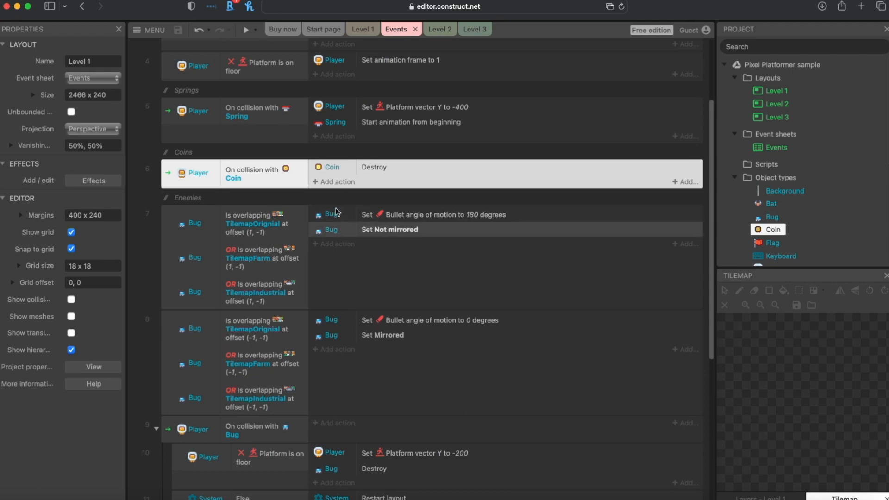
left_click(335, 182)
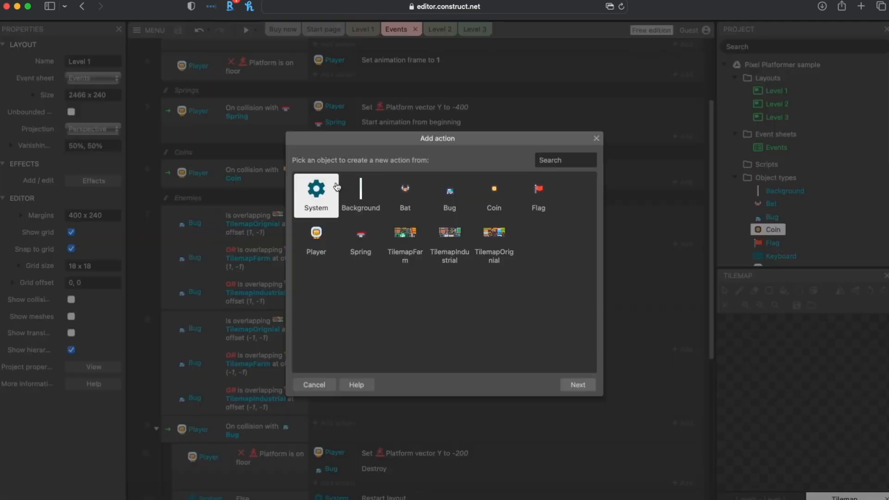
double_click(319, 203)
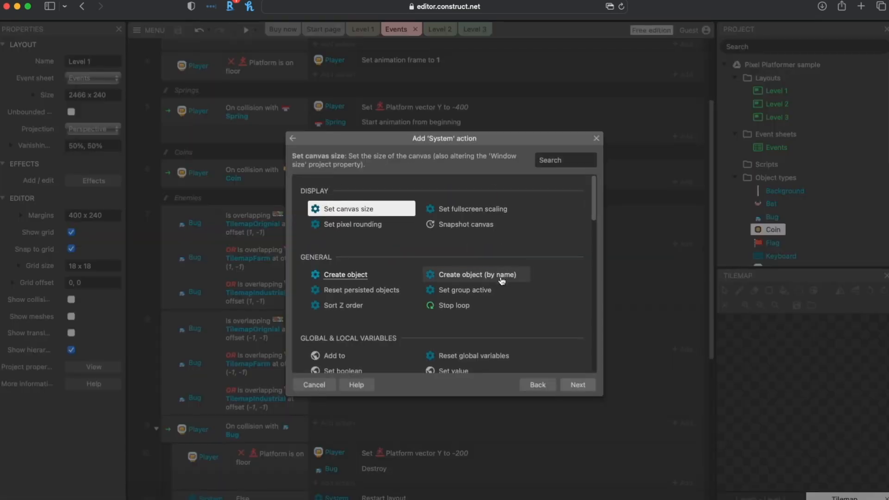
scroll(463, 278, "down", 2)
left_click(349, 326)
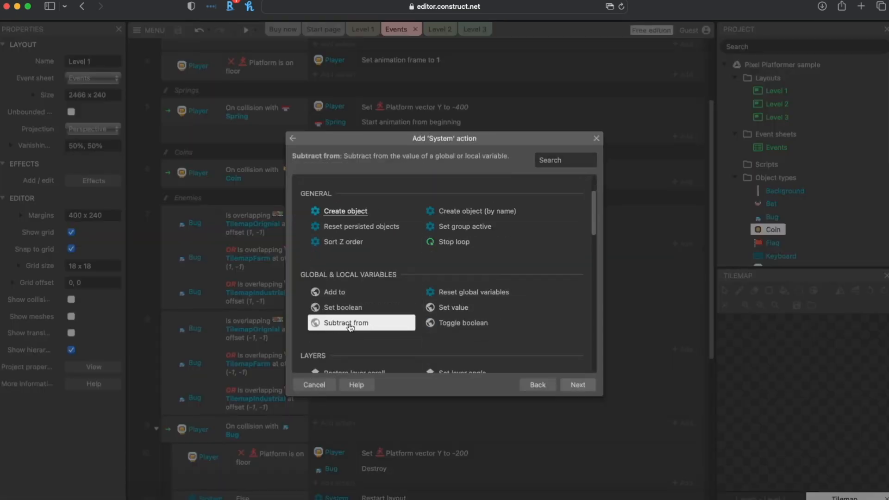
left_click(573, 384)
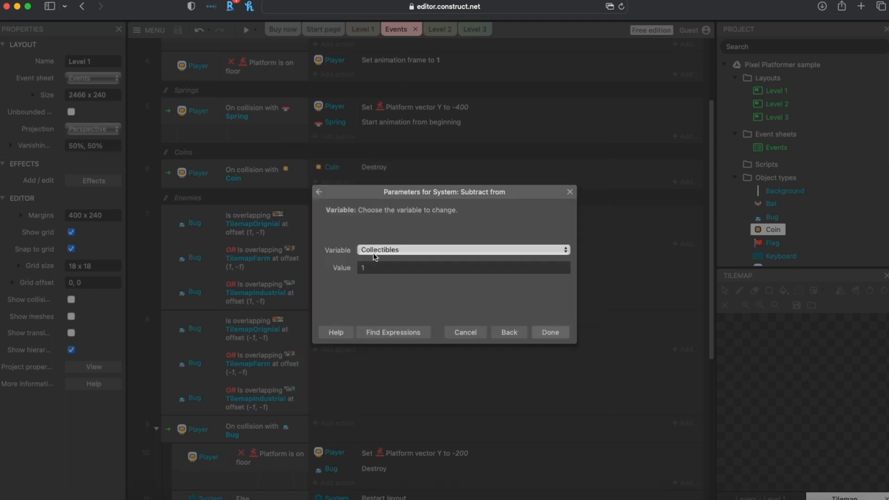
left_click(553, 333)
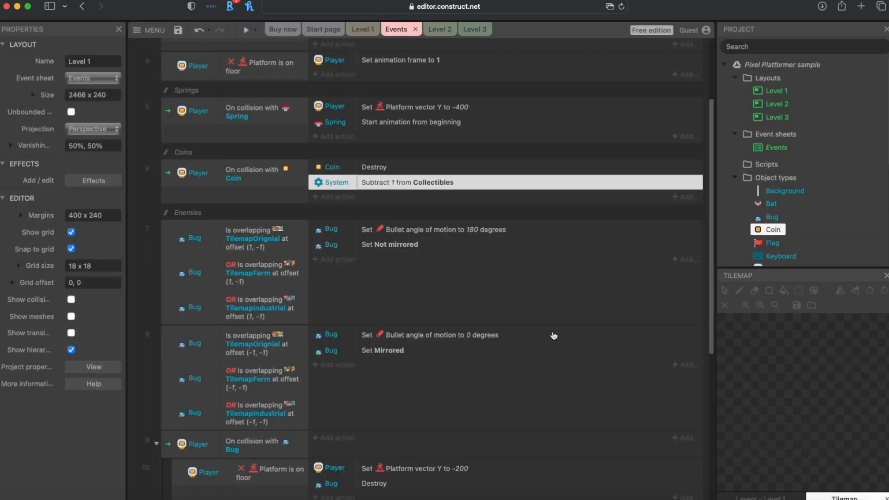
- Place the Collectibles subtraction above the coin's Destroy action and save the project
left_click_drag(342, 191, 338, 167)
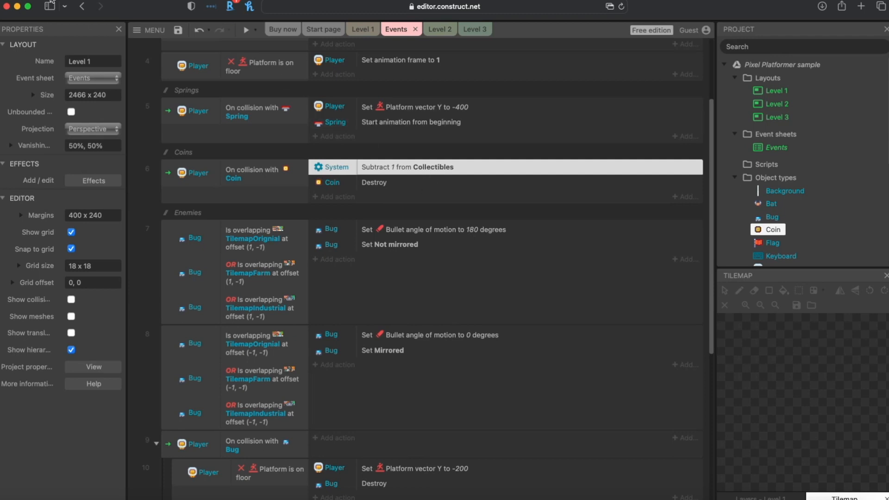
left_click(176, 29)
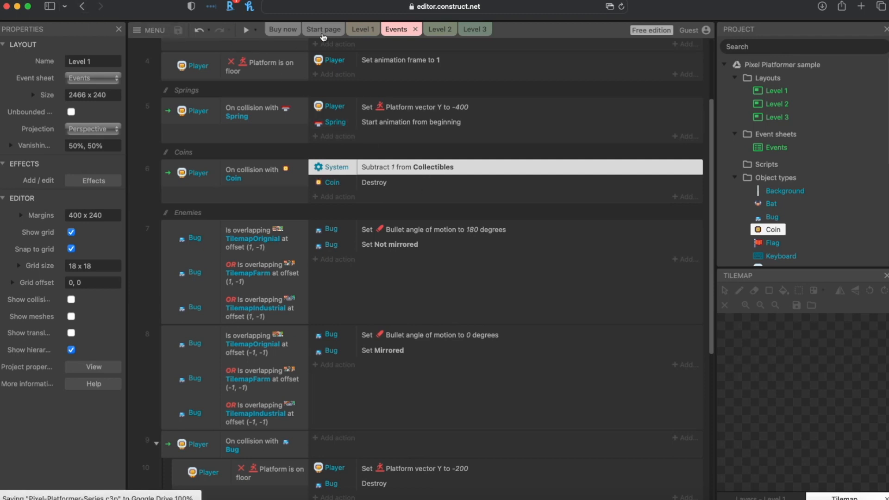
- Debug the Level 1 layout and collect the coin above the question block while watching the Collectibles global variable
left_click(371, 37)
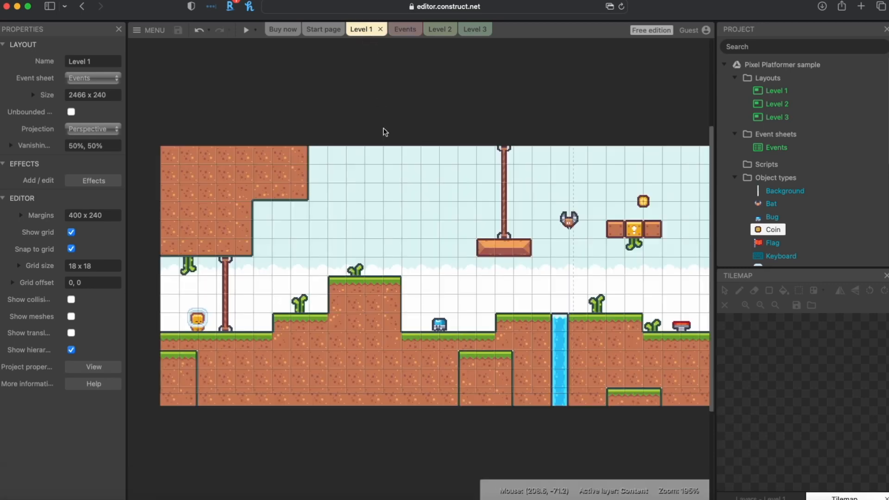
left_click(255, 30)
left_click(275, 67)
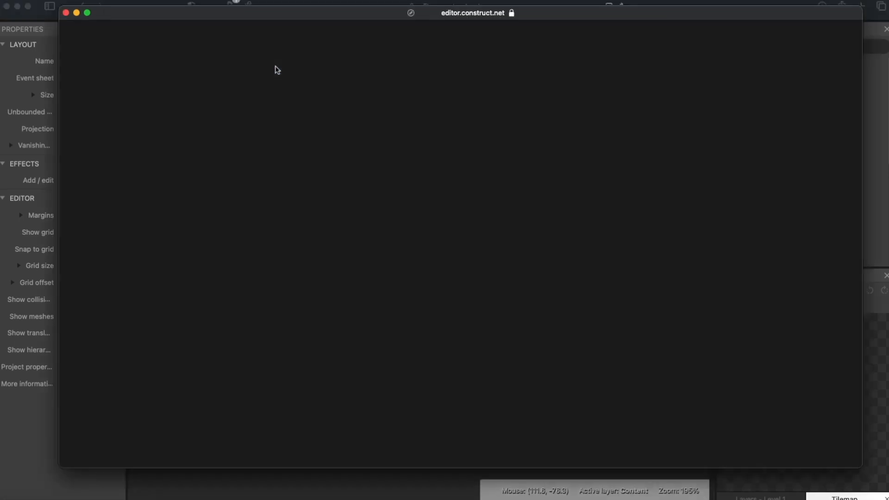
scroll(296, 401, "down", 5)
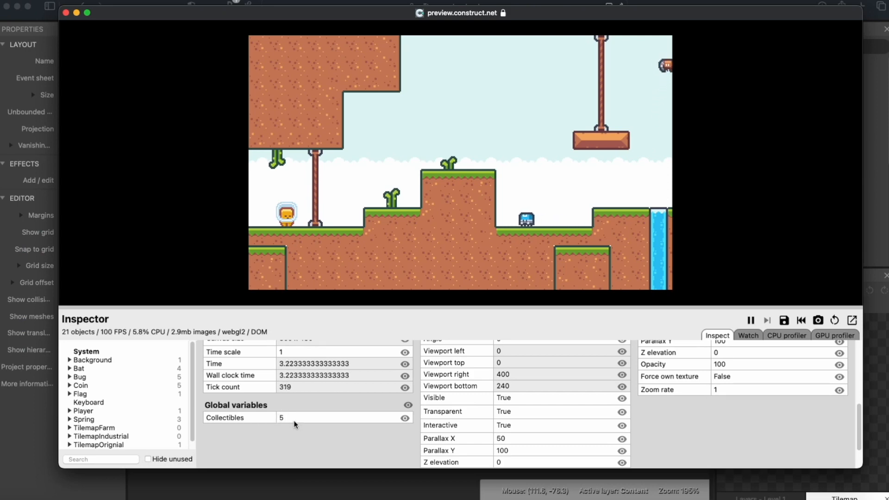
key("Right")
key("Up")
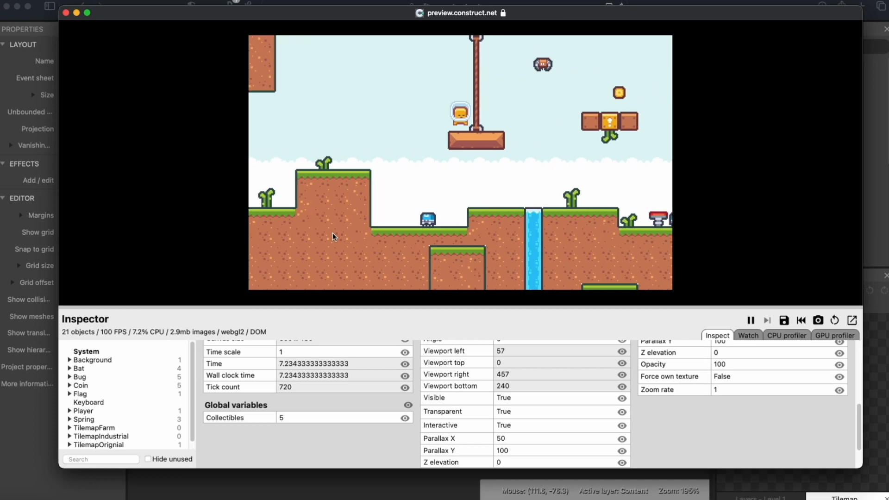
key("Right")
key("Up")
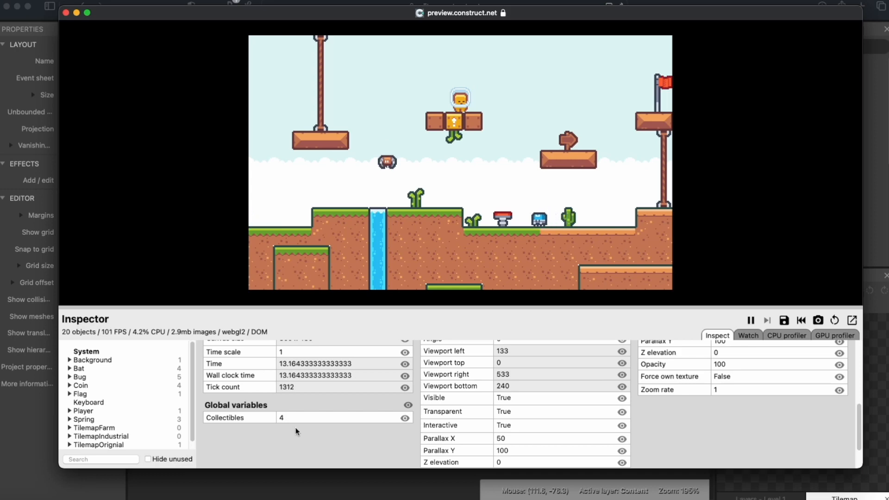
- Play Level 1 again from its start, collect the coin above the question block and check Collectibles
key("Left")
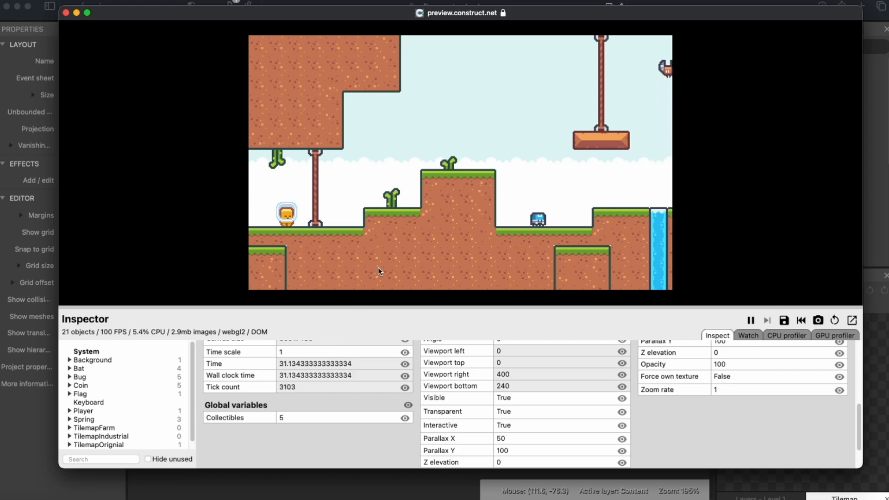
key("Right")
key("Up")
key("Right")
key("Up")
key("Right")
key("Up")
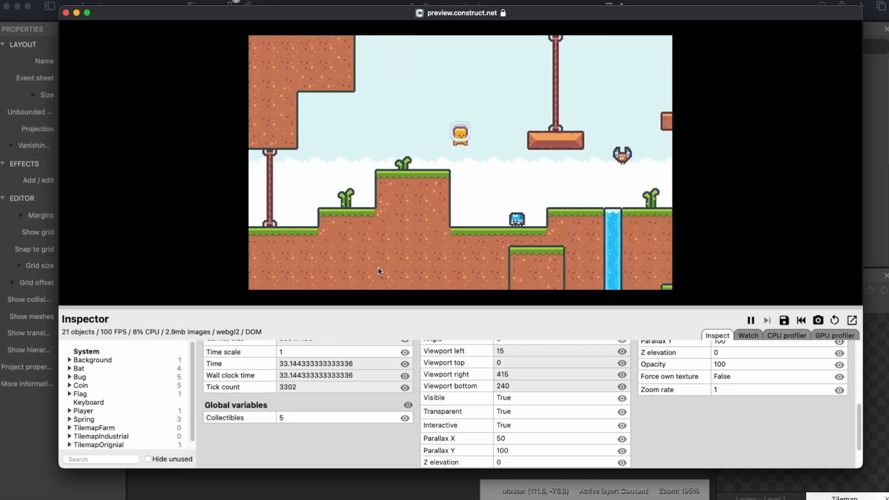
key("Right")
key("Up")
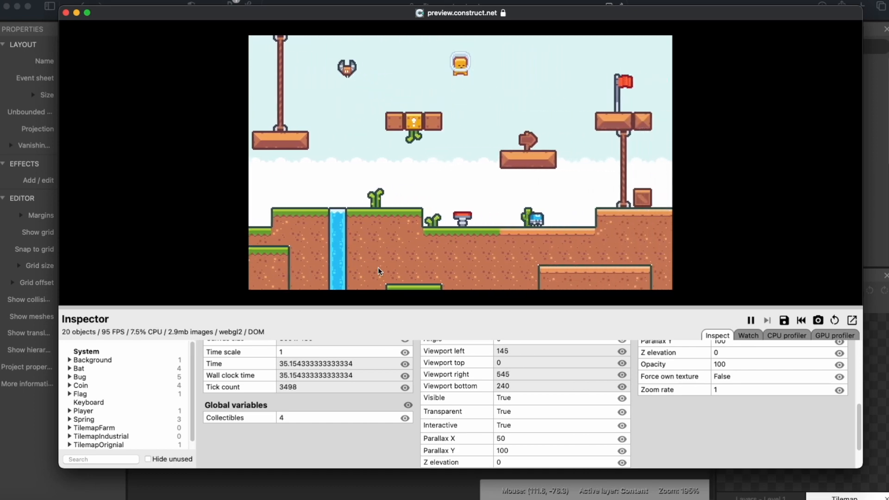
- Play on to the coin above the snowy hill's spring, collect it, check Collectibles and end the debug preview
key("Right")
key("Up")
key("Right")
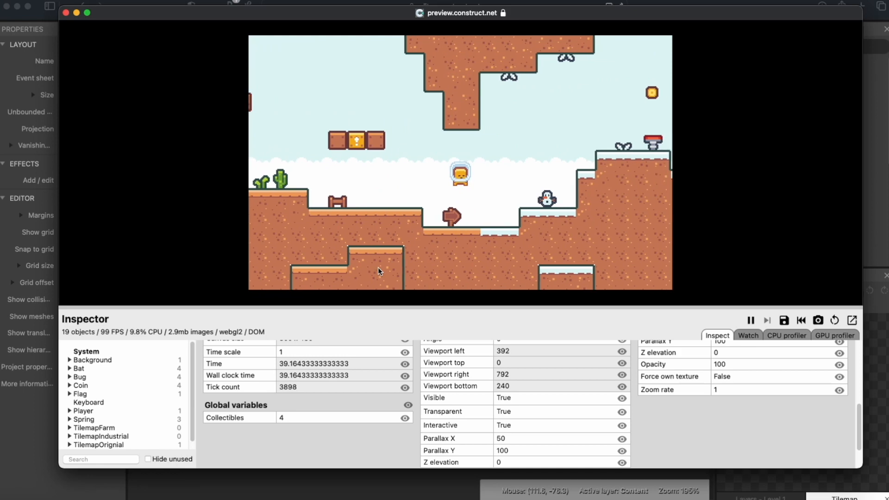
key("Right")
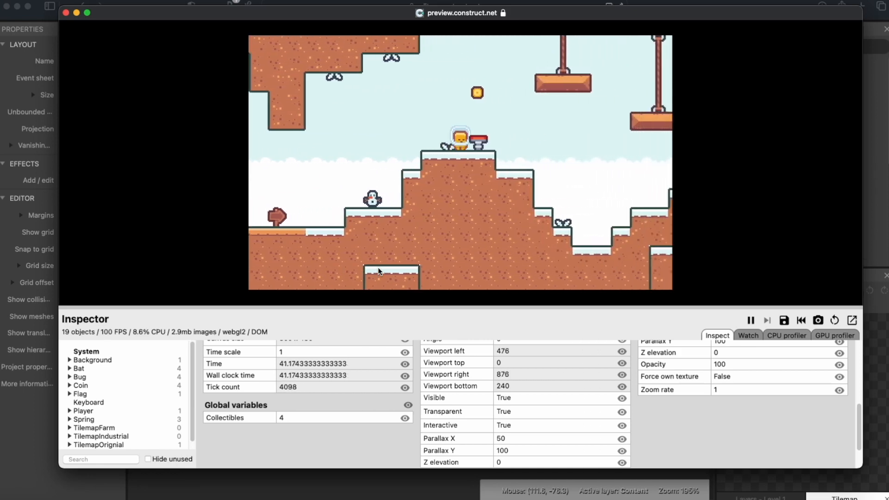
key("Left")
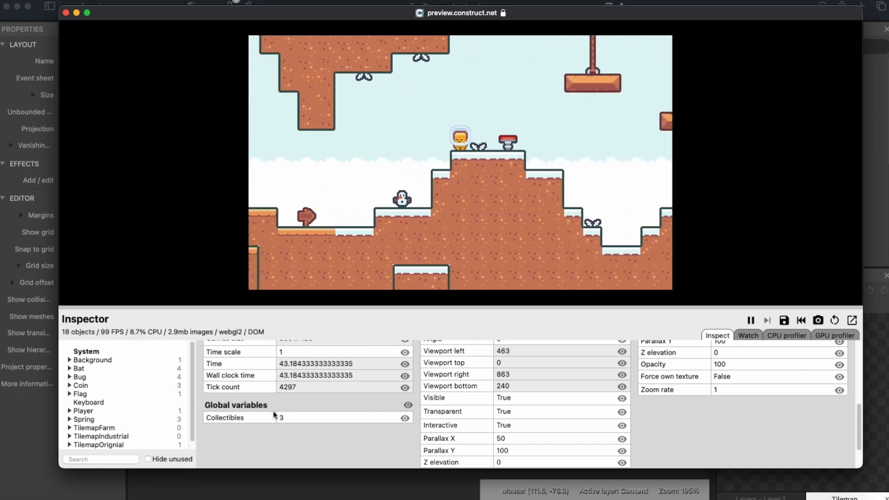
key("super+w")
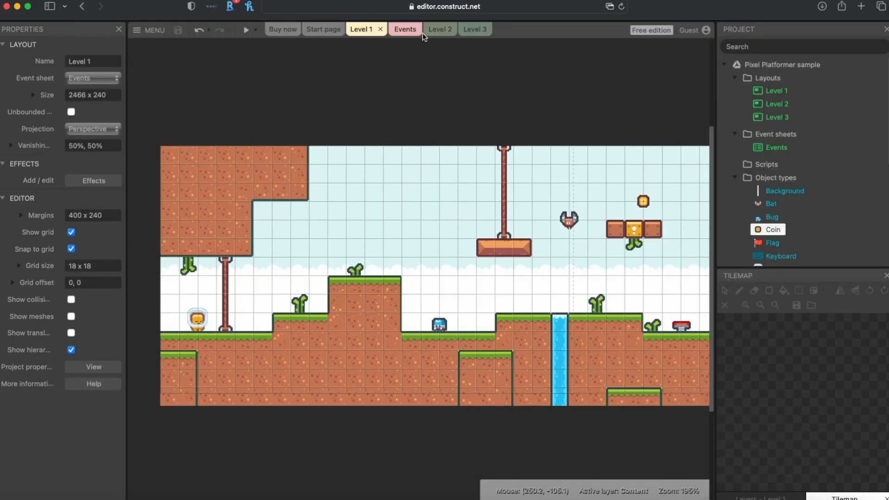
- Debug the Level 2 layout, collect its first coin while checking Collectibles, and close the preview
left_click(440, 32)
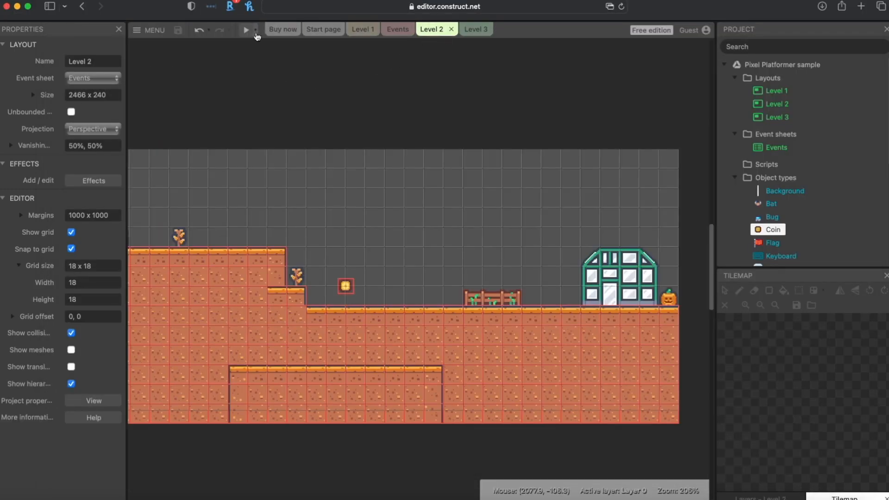
left_click(255, 30)
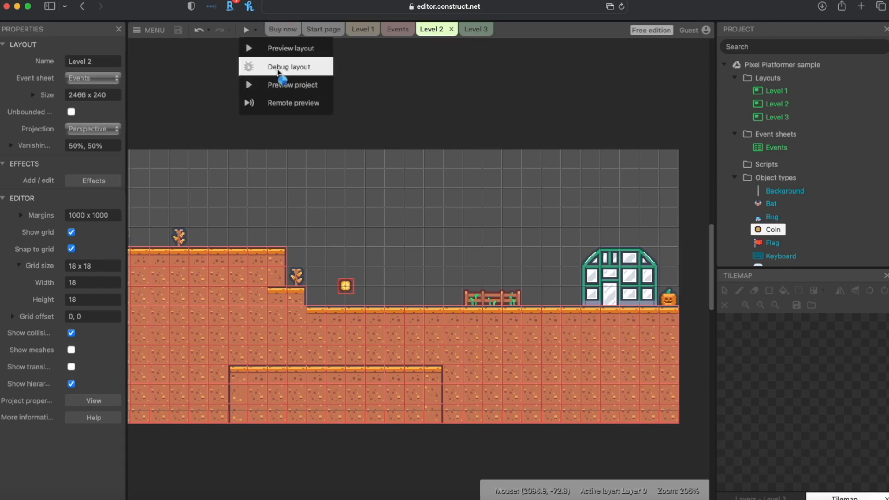
left_click(279, 66)
key("Right")
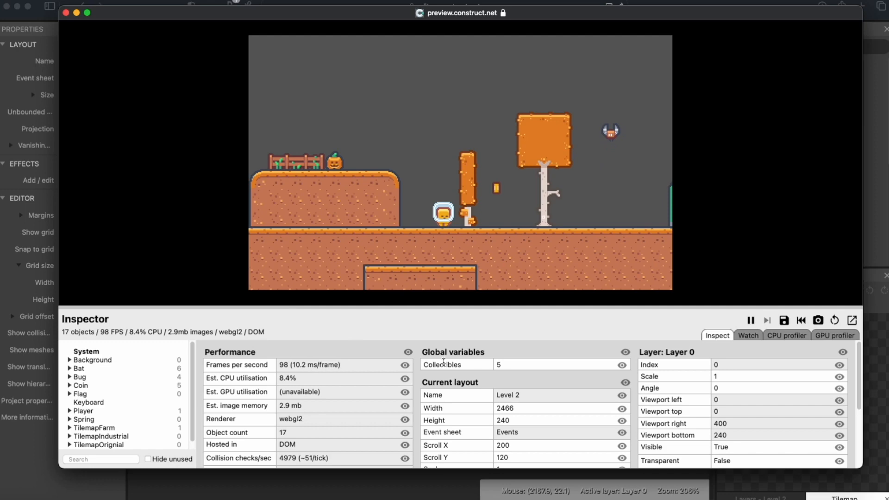
key("Right")
key("Up")
key("Left")
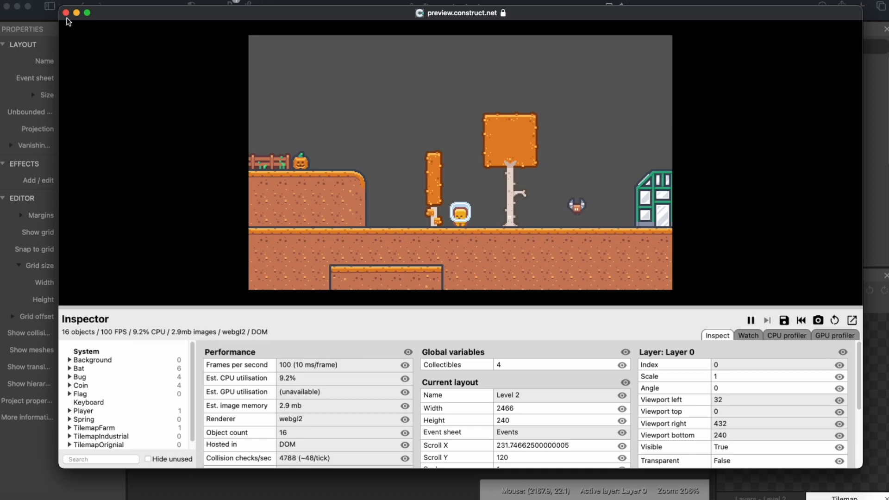
left_click(66, 13)
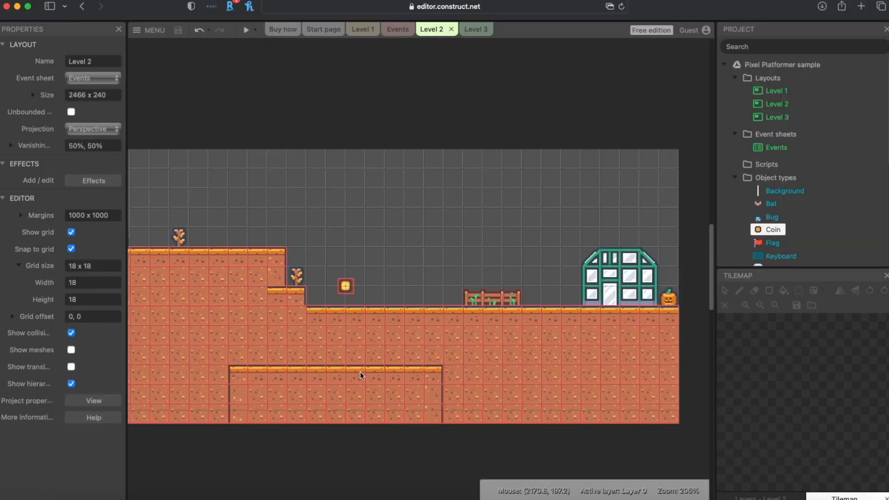
- In Level 1, erase the lower flagpole tile beneath the red flag from the level's tilemap
left_click(364, 29)
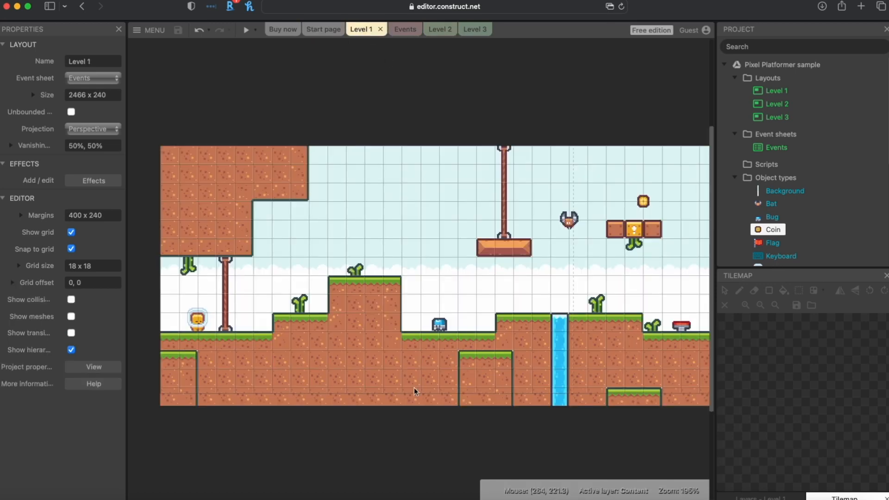
left_click_drag(283, 499, 359, 499)
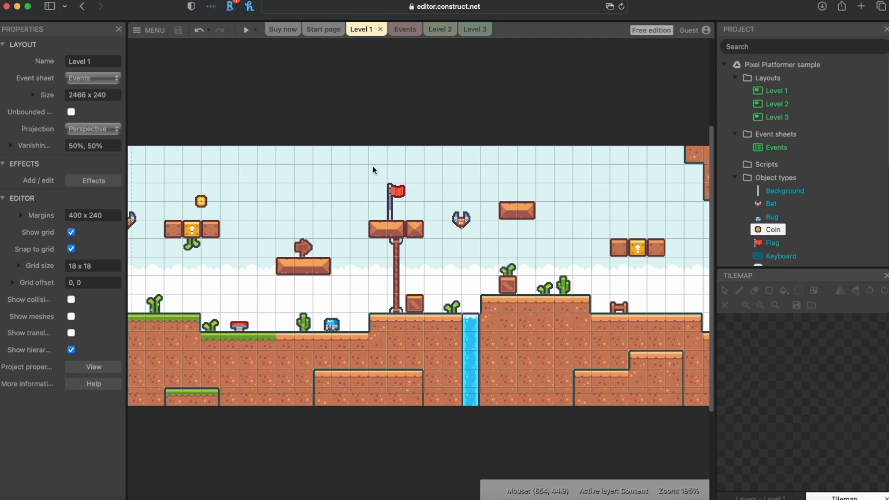
left_click(391, 195)
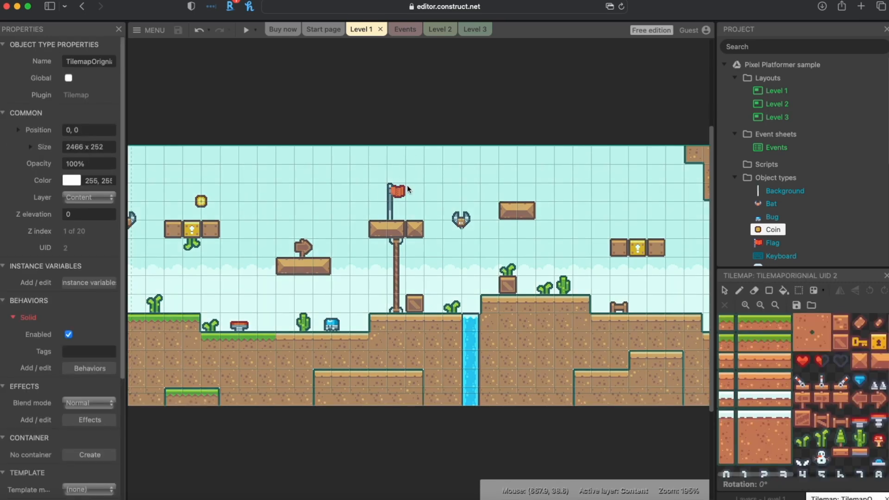
left_click(412, 121)
left_click(395, 198)
left_click(739, 292)
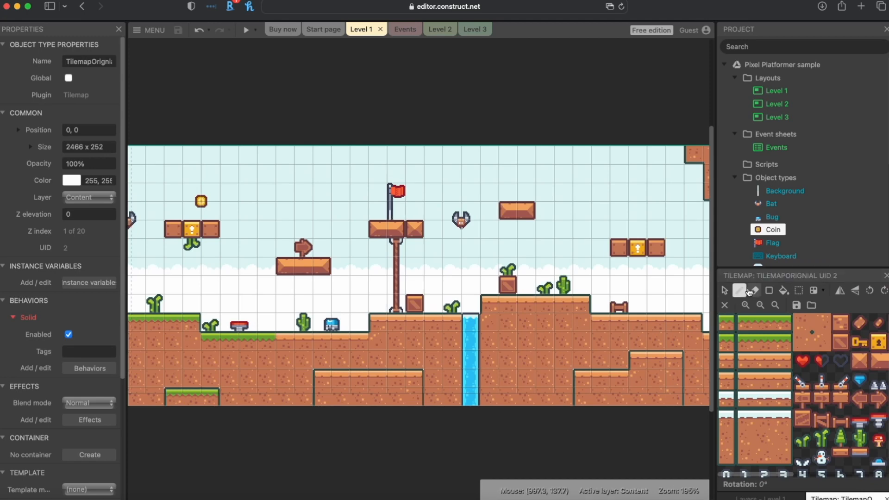
left_click(752, 292)
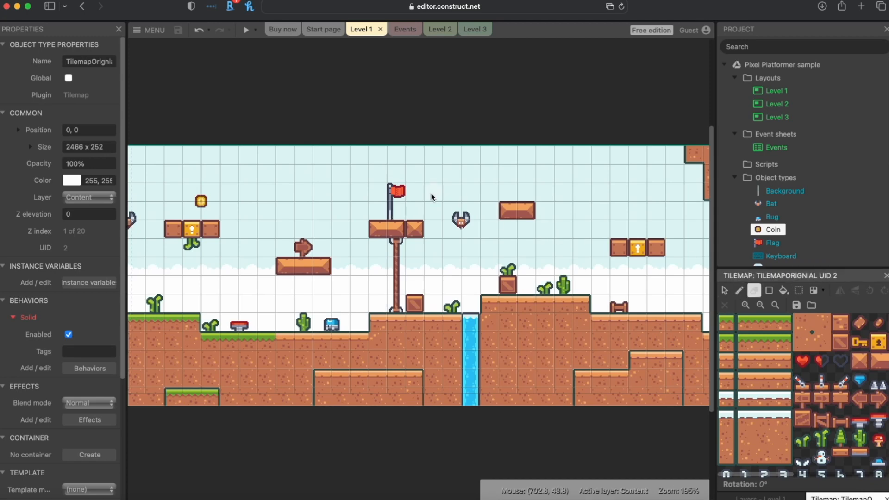
left_click(396, 216)
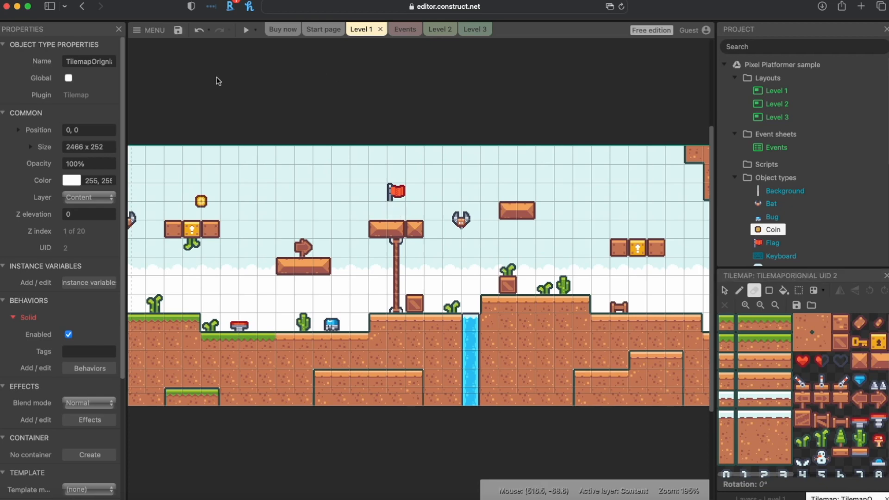
- Move the red flag off the wooden platform into the empty area above Level 1's layout
left_click(724, 290)
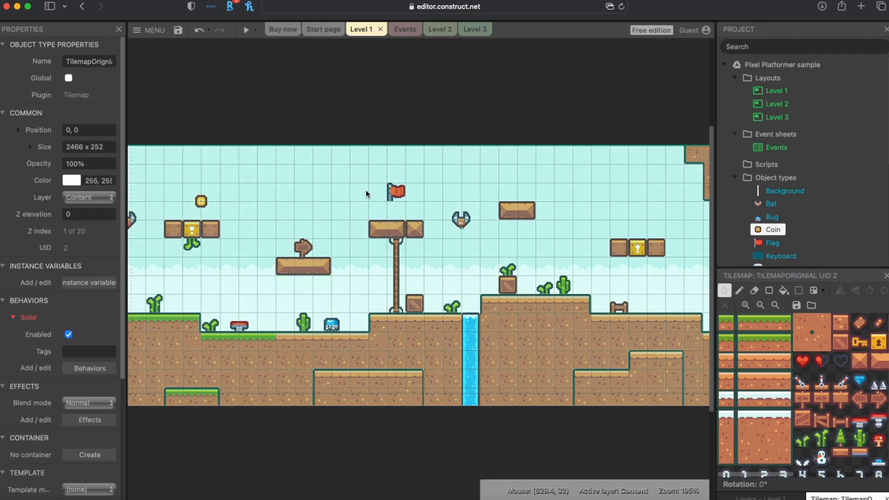
left_click_drag(366, 183, 366, 238)
left_click_drag(397, 191, 435, 116)
left_click_drag(425, 269, 425, 217)
left_click_drag(360, 499, 361, 499)
left_click(428, 111)
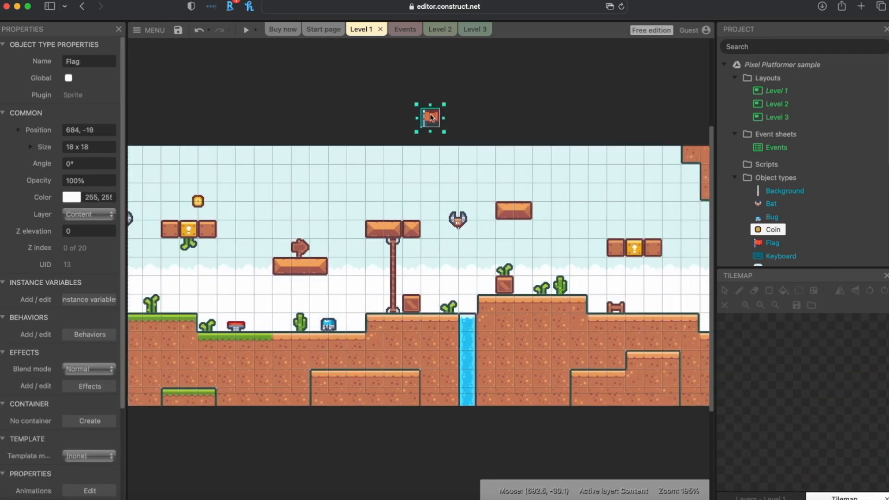
- Send the flag to the top of its layer and place it above the level's last wooden platform at 2394, 90
right_click(430, 115)
mouse_move(472, 190)
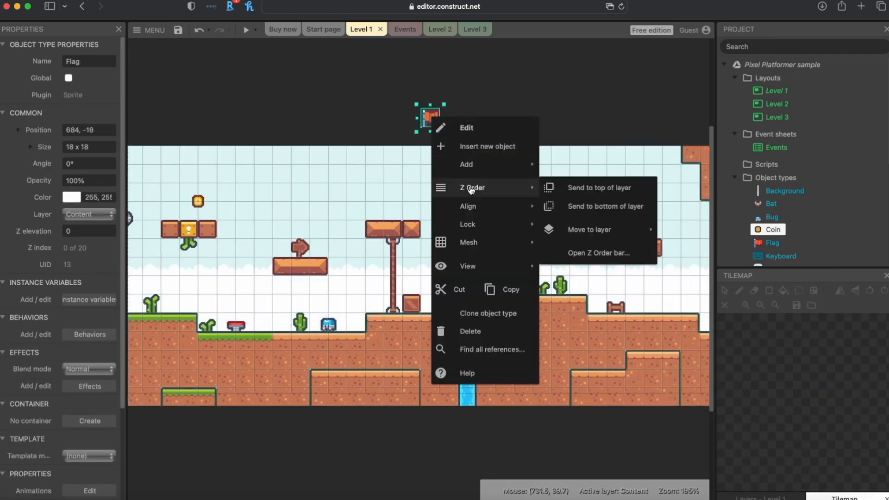
left_click(572, 194)
left_click_drag(429, 122, 491, 235)
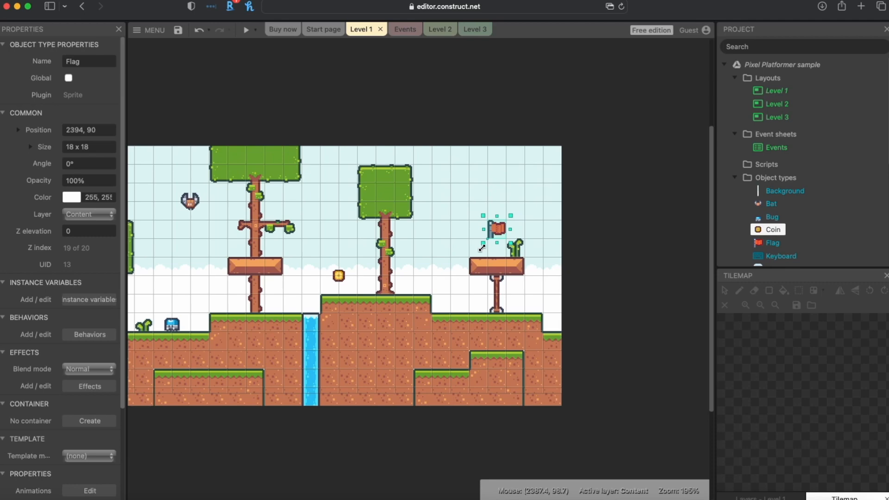
left_click(619, 224)
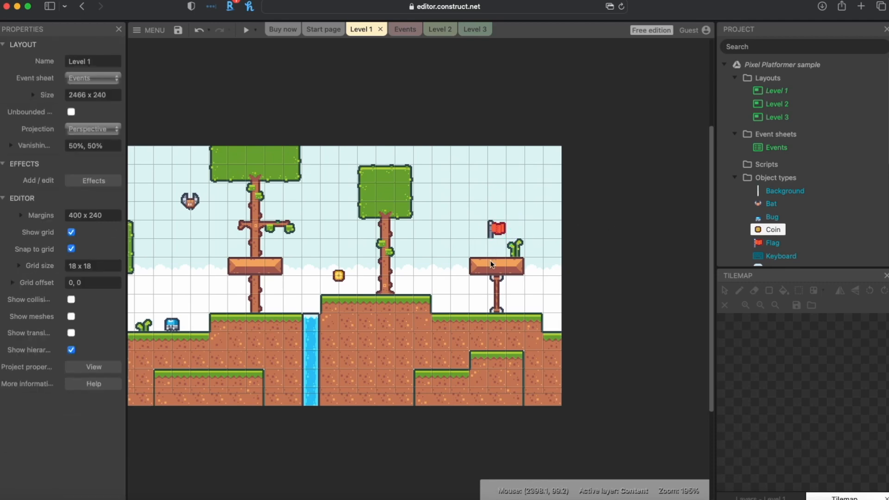
- Paint a flagpole tile directly beneath the flag in Level 1's tilemap and save the project
left_click(499, 251)
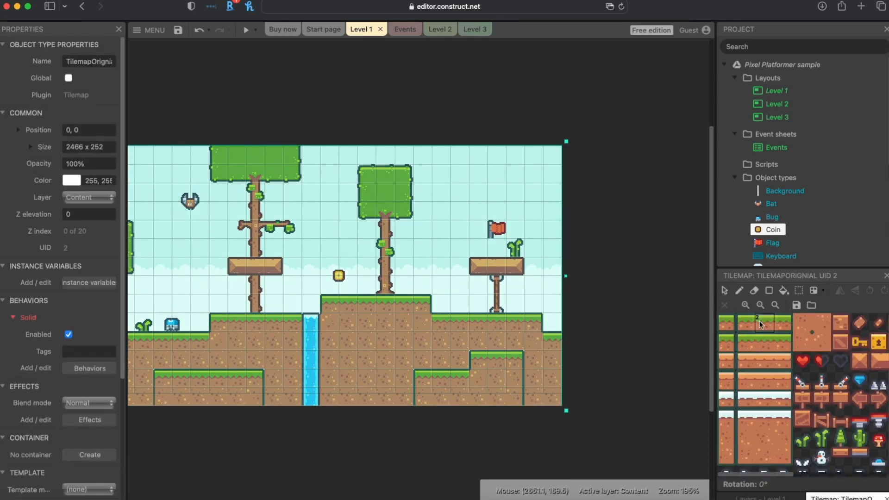
left_click_drag(771, 476, 818, 476)
left_click(739, 290)
left_click(833, 437)
left_click(493, 251)
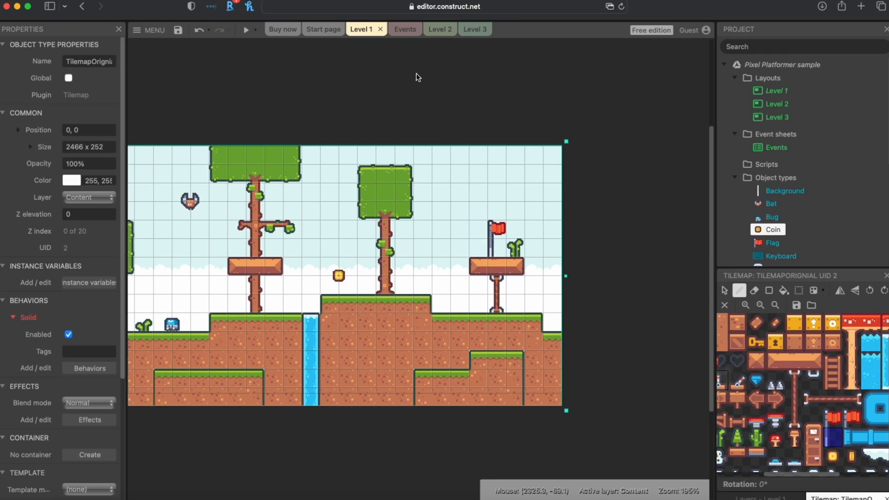
left_click(178, 30)
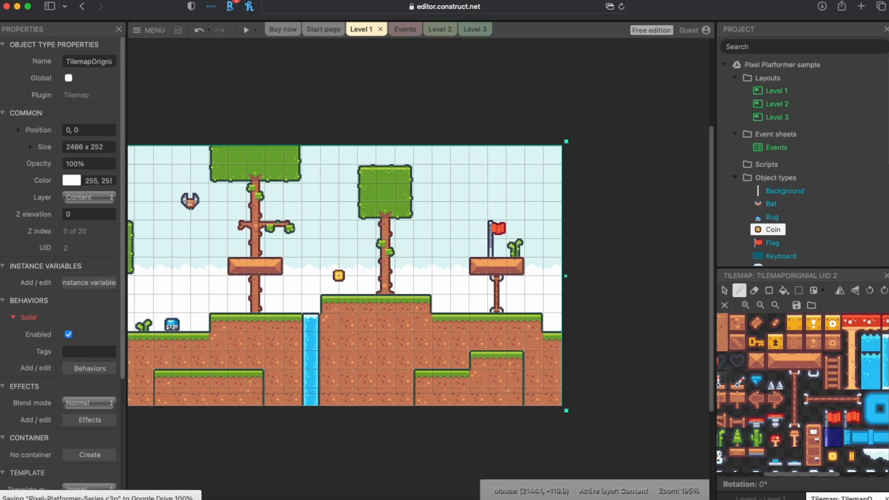
- Add a Flag beside the greenhouse in Level 2 at 2340, 126 and another near the end of Level 3 at 2376, 144
left_click(432, 29)
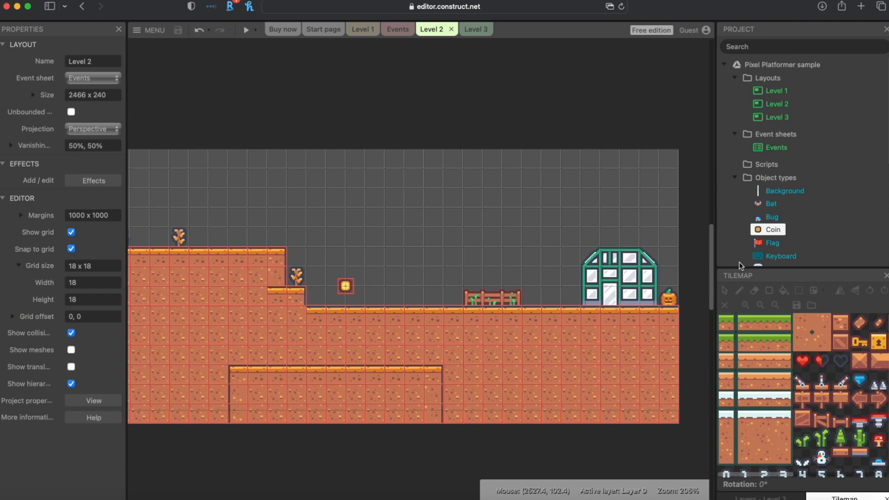
left_click_drag(771, 242, 548, 281)
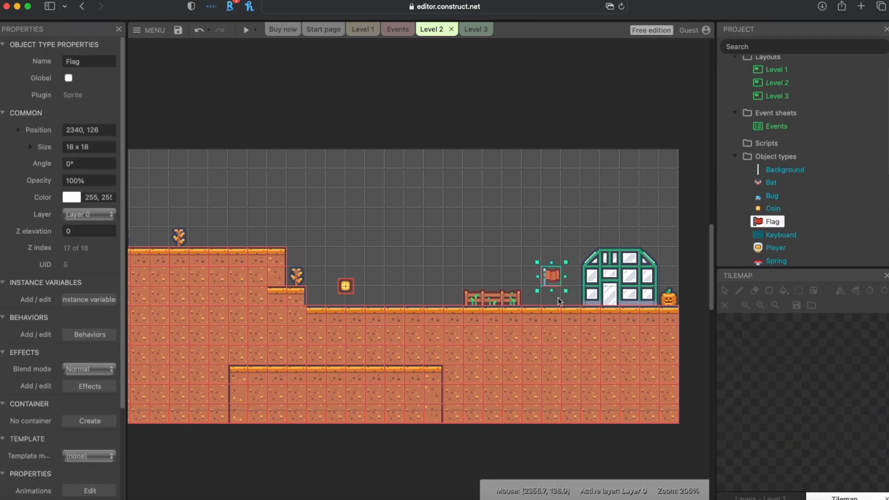
left_click(473, 32)
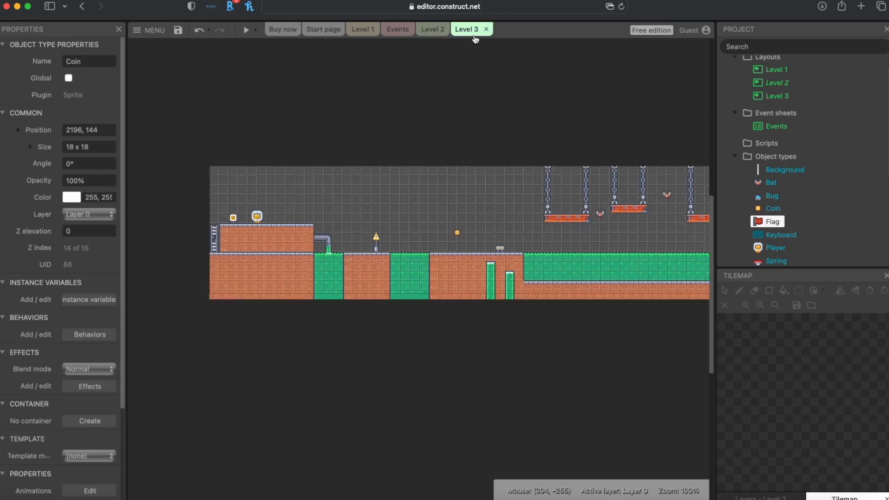
scroll(419, 278, "right", 20)
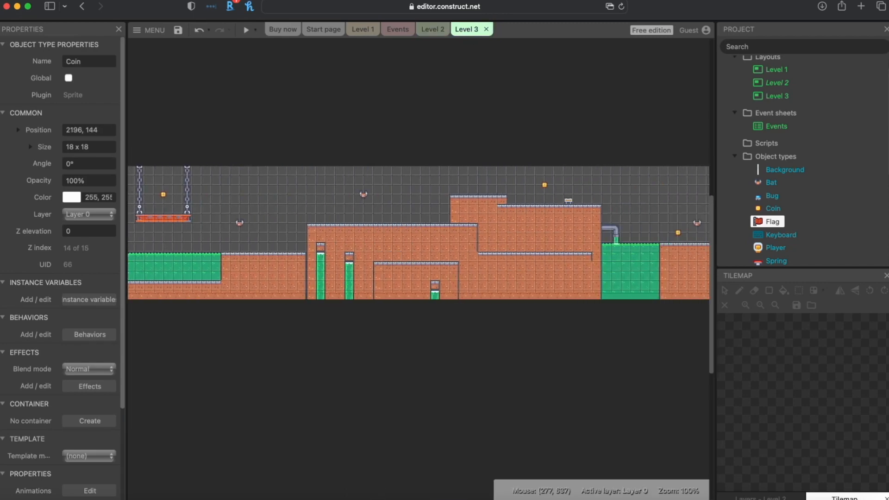
left_click_drag(762, 221, 554, 241)
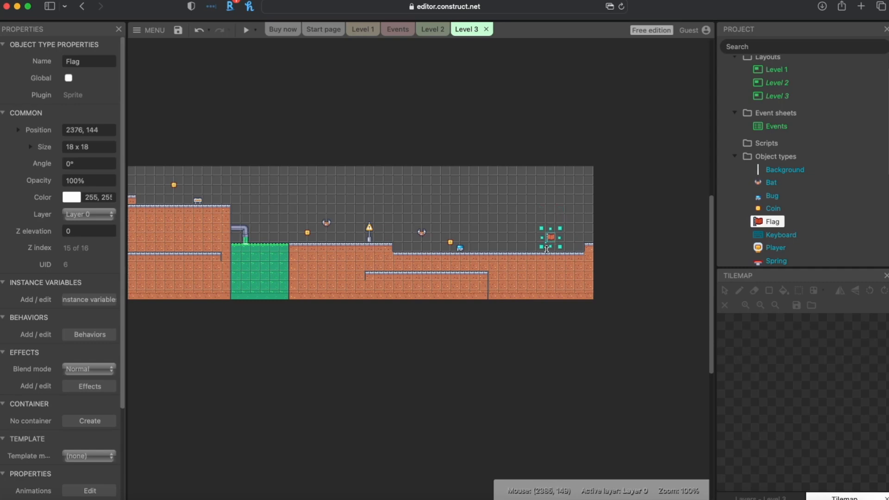
scroll(544, 249, "up", 8, "ctrl")
left_click_drag(574, 188, 584, 206)
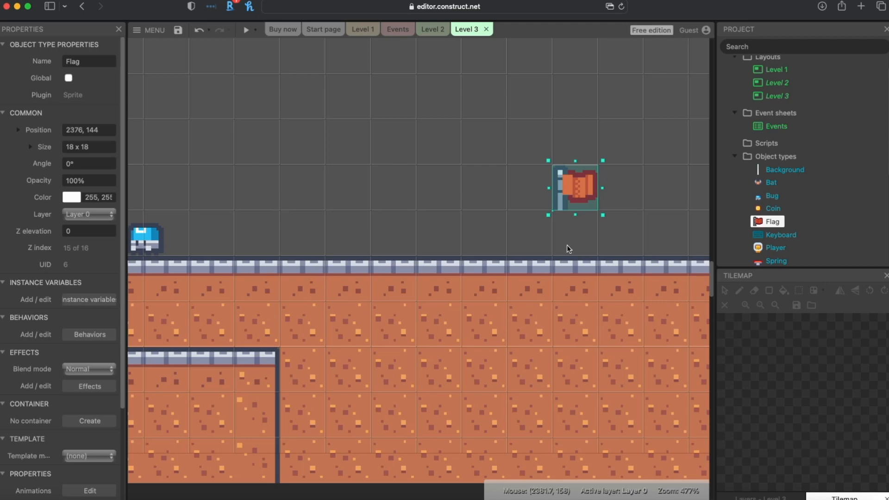
- Insert a new Sprite object type named FlagPole in the empty area below Level 3's layout
scroll(555, 233, "down", 3)
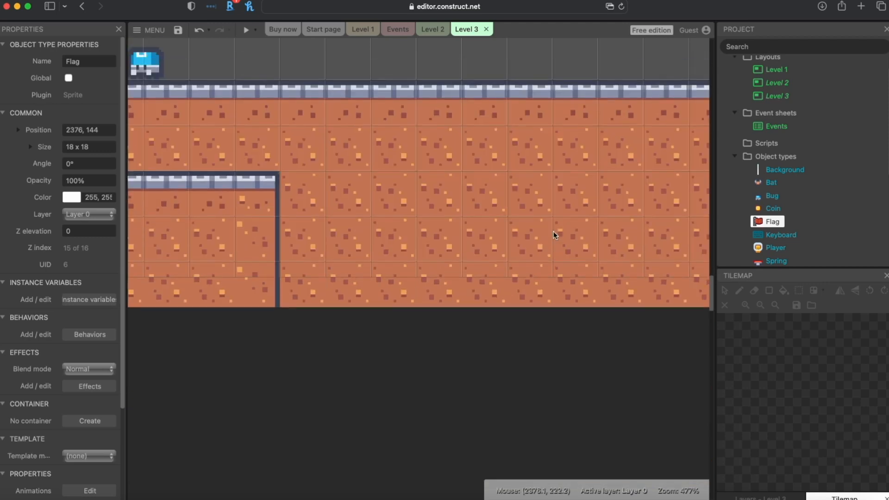
scroll(554, 233, "up", 1)
right_click(503, 389)
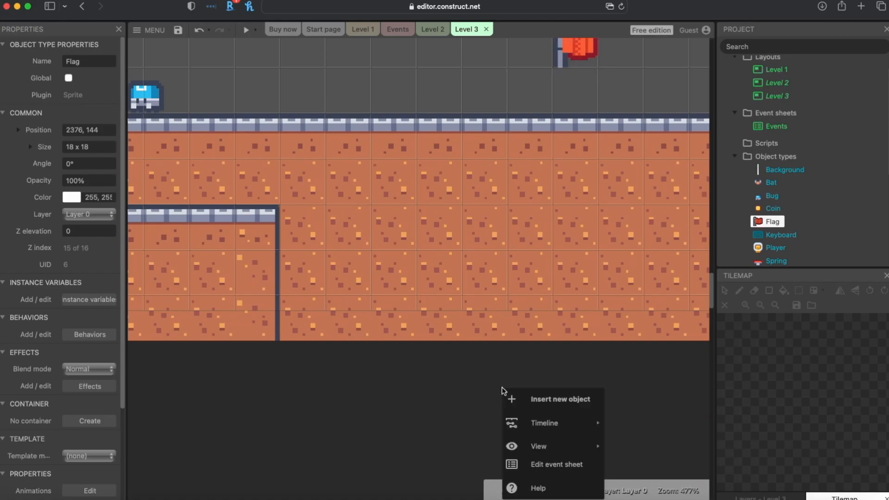
left_click(533, 408)
scroll(410, 240, "down", 1)
scroll(409, 240, "down", 5)
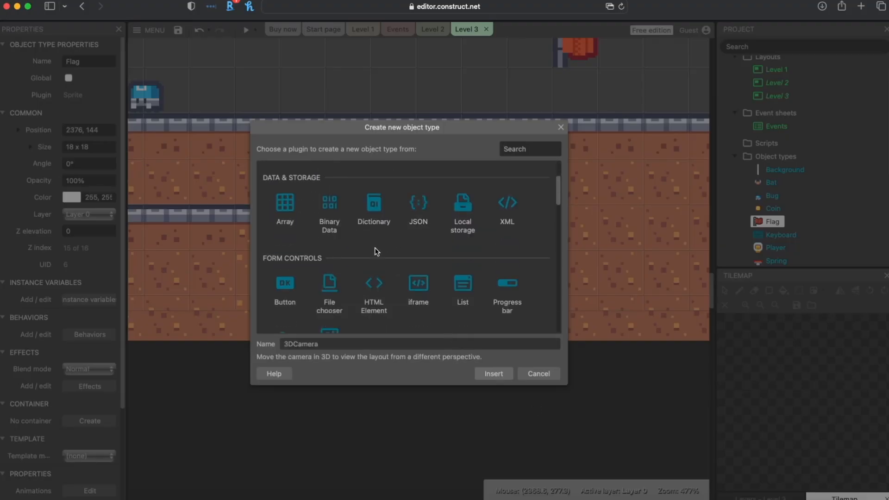
left_click(418, 275)
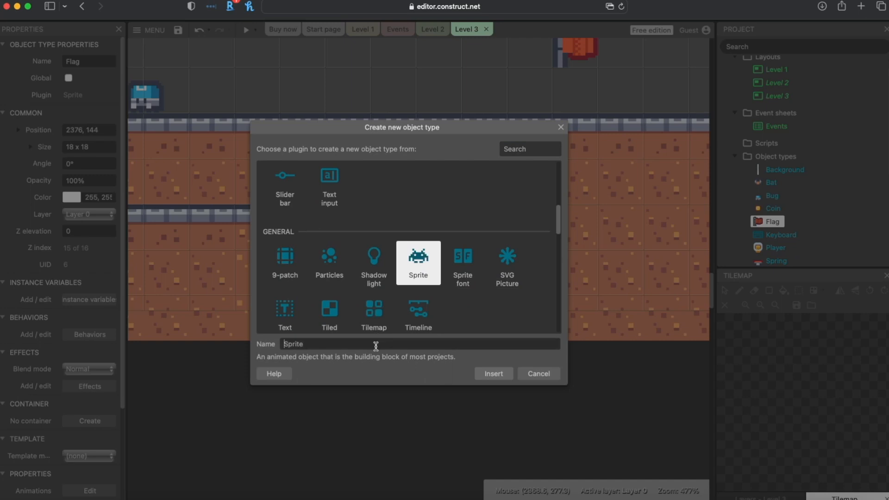
type("FlagPole")
left_click(494, 374)
left_click(511, 397)
- Browse for FlagPole's image in the Tiles folder of kenney_pixelplatformer and show the files as icons
left_click(156, 57)
left_click(440, 73)
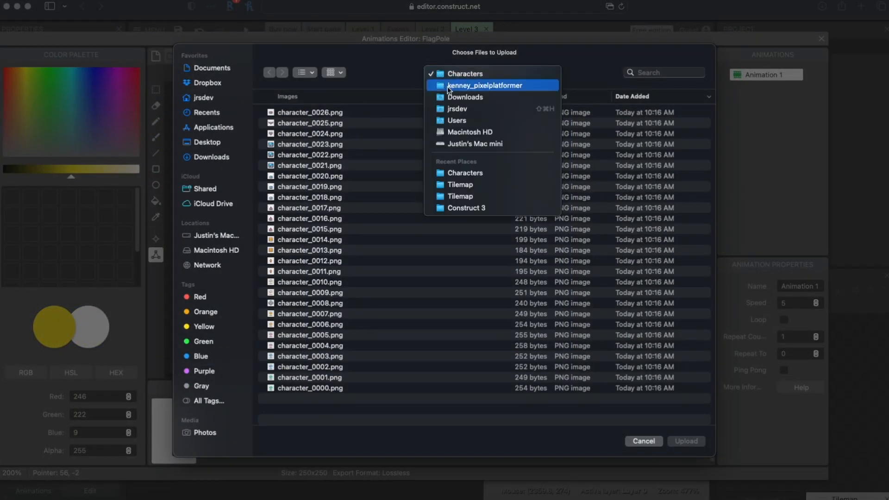
left_click(457, 96)
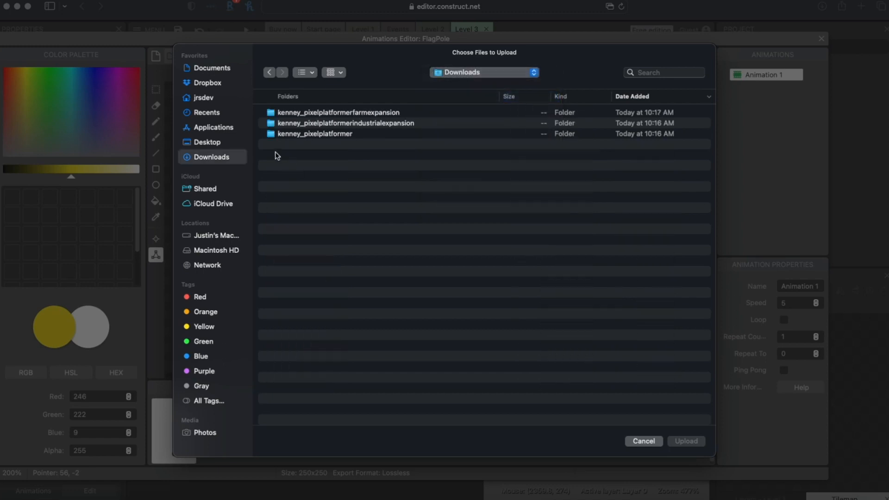
double_click(299, 137)
double_click(291, 113)
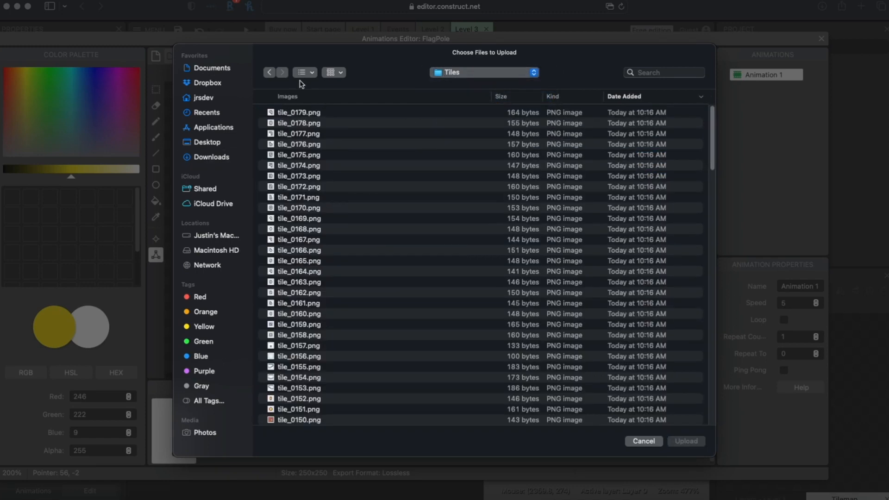
left_click(313, 74)
left_click(342, 75)
left_click(342, 75)
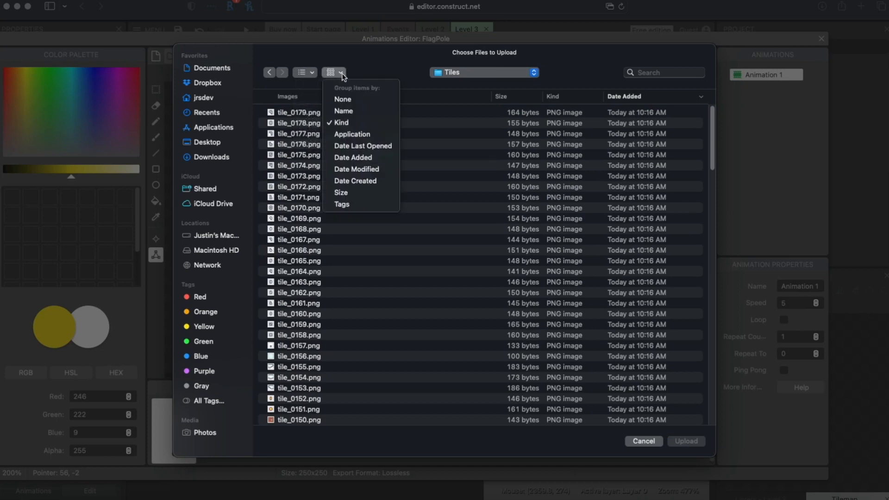
left_click(313, 74)
left_click(314, 75)
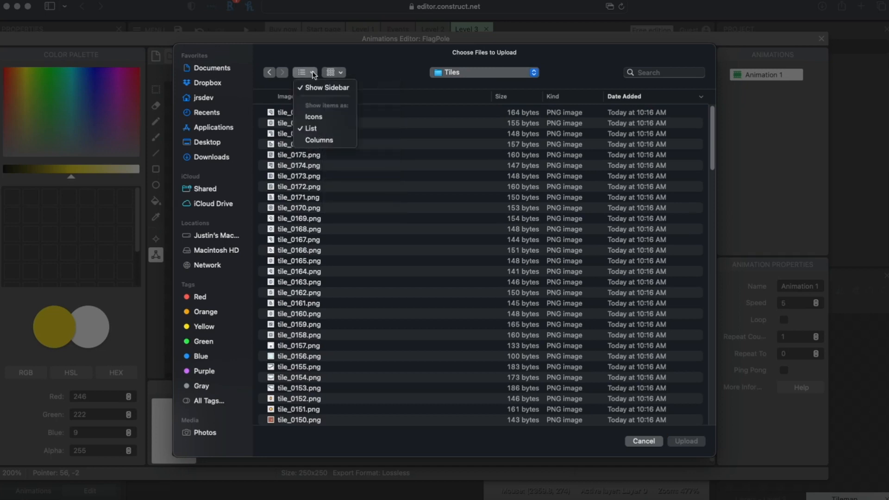
left_click(312, 117)
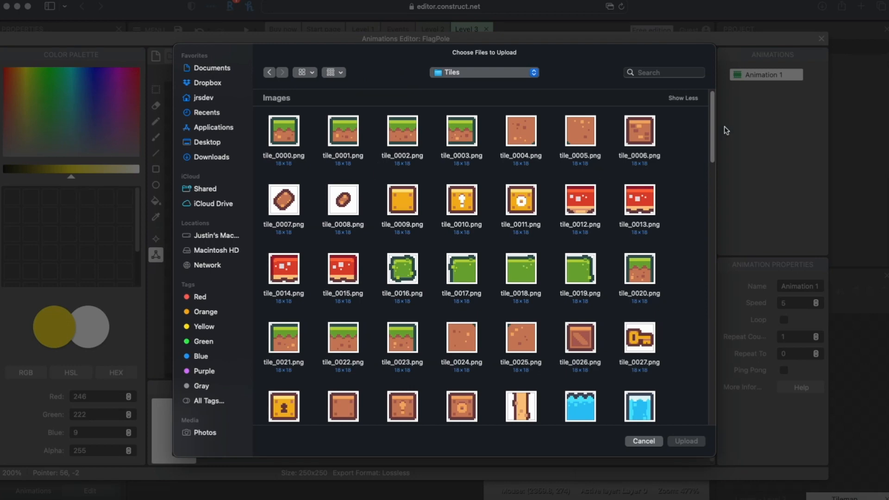
- Load the pole image tile_0131.png into FlagPole's animation
scroll(707, 179, "down", 5)
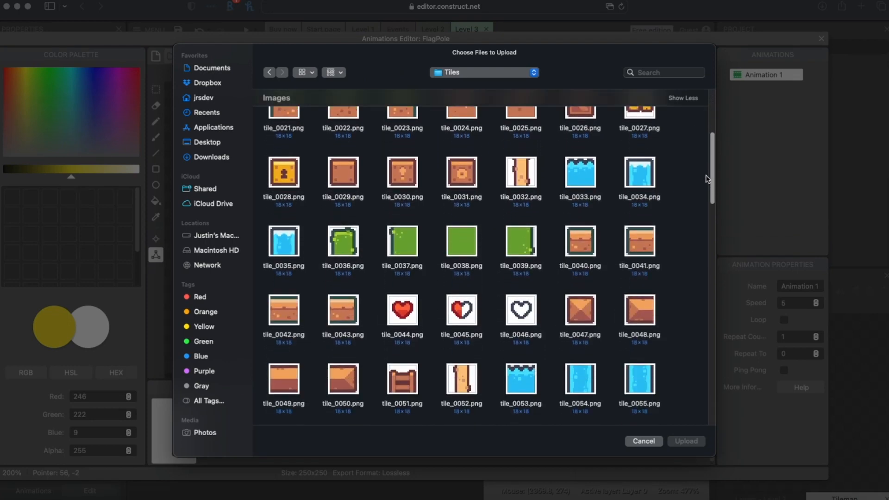
scroll(707, 179, "down", 10)
scroll(698, 253, "down", 6)
scroll(698, 302, "down", 3)
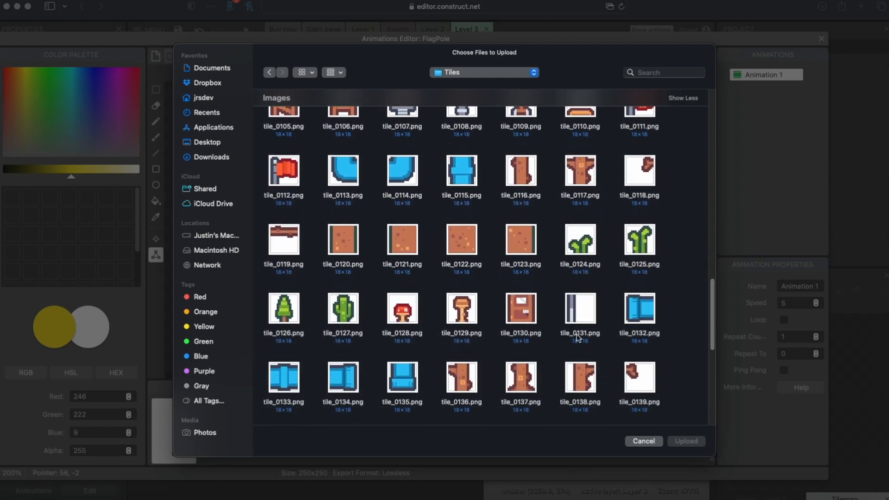
left_click(576, 320)
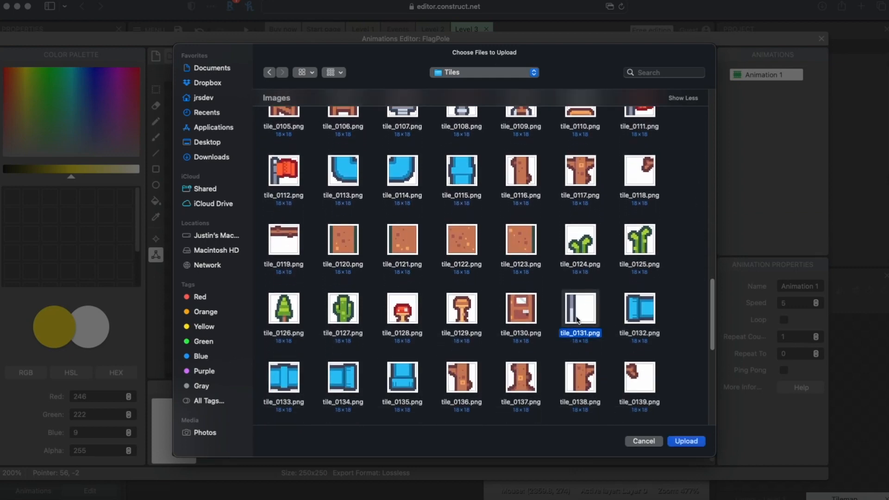
left_click(684, 442)
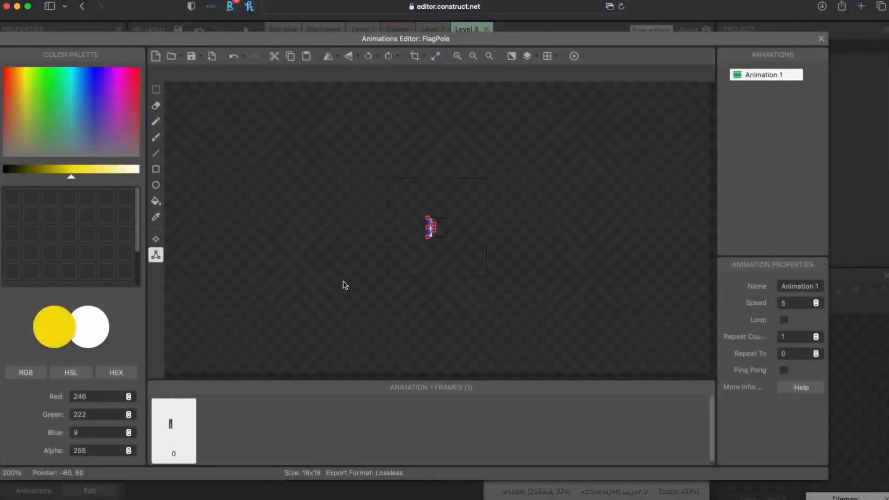
- Set FlagPole's origin point to Top Left and close the animations editor
left_click(155, 239)
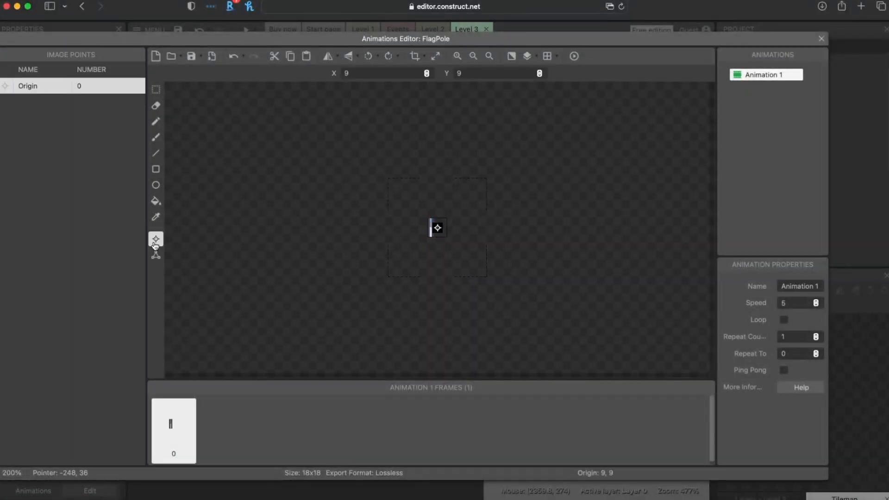
left_click(457, 56)
left_click(457, 56)
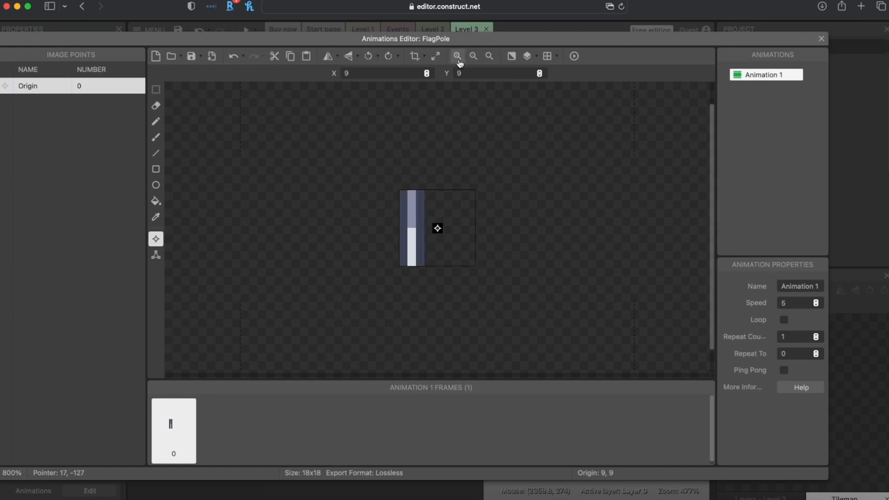
right_click(72, 94)
mouse_move(100, 163)
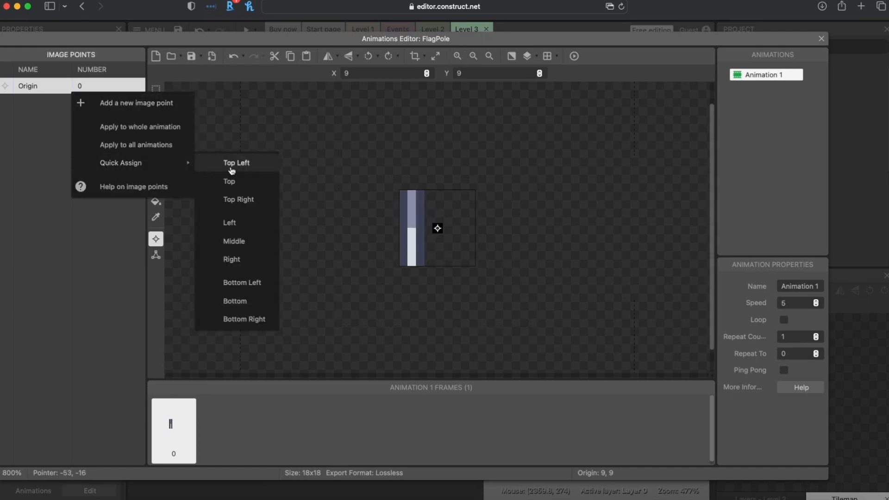
left_click(232, 163)
left_click(822, 39)
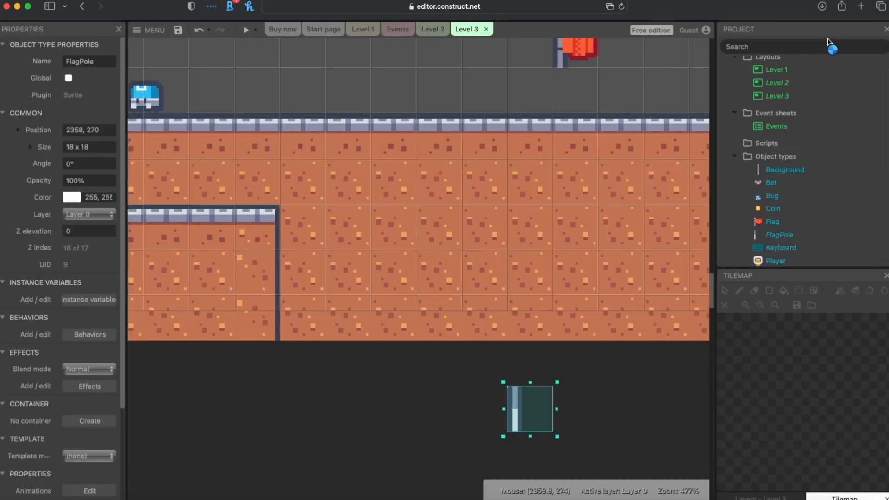
- Place the FlagPole beneath Level 3's flag at 2376, 144 and add another beneath Level 2's flag at 2340, 126
left_click_drag(526, 422, 573, 119)
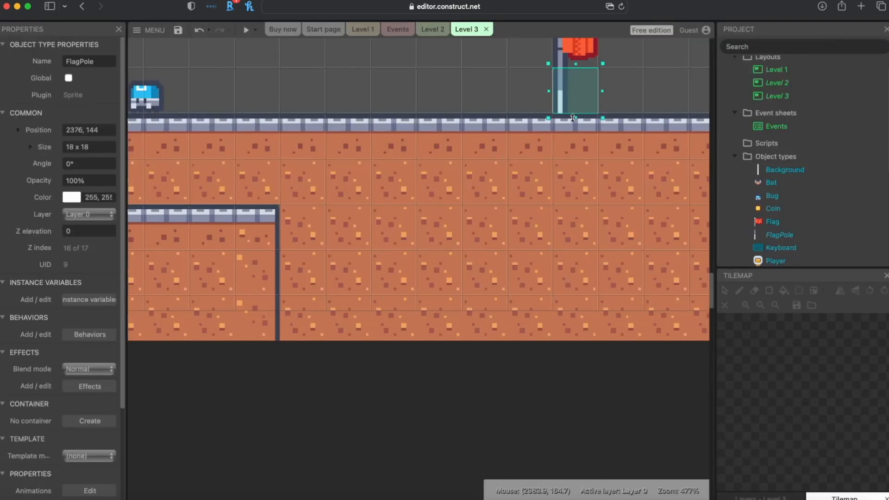
left_click(559, 388)
scroll(463, 274, "up", 5)
scroll(463, 274, "left", 5)
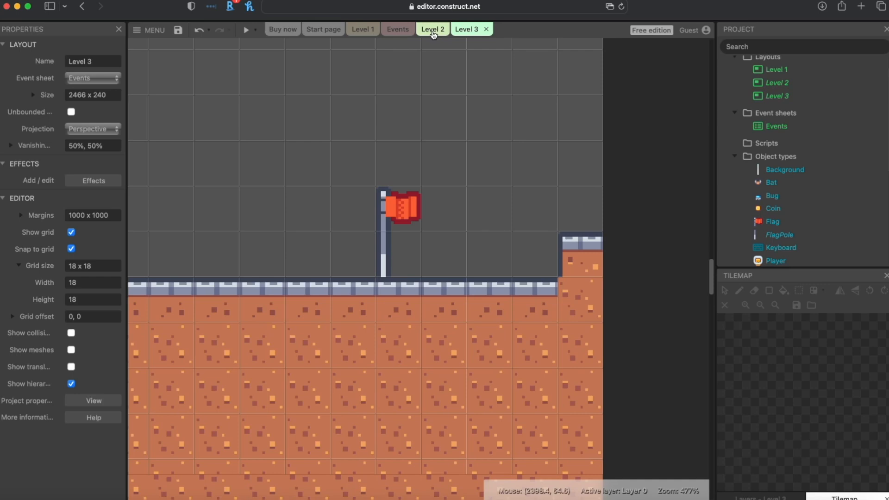
left_click(432, 31)
left_click_drag(763, 236, 550, 295)
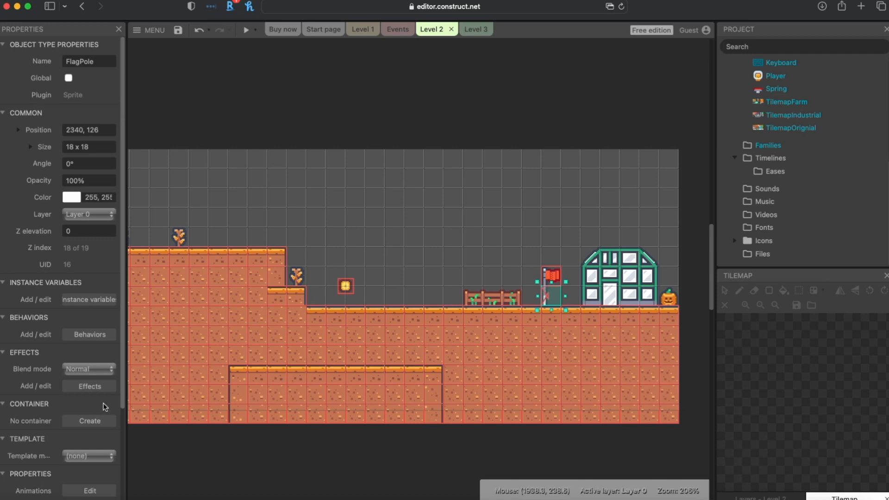
- Look over the Level 2 layout from its end flag back toward the beginning of the level
left_click(336, 458)
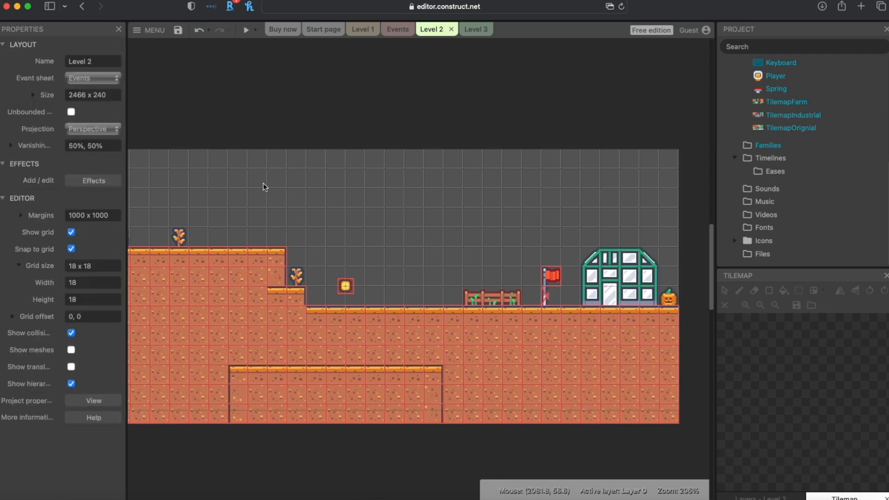
middle_click_drag(250, 433, 534, 340)
middle_click_drag(191, 359, 484, 439)
middle_click_drag(232, 385, 475, 363)
middle_click_drag(318, 386, 564, 431)
middle_click_drag(341, 376, 519, 367)
middle_click_drag(206, 359, 407, 358)
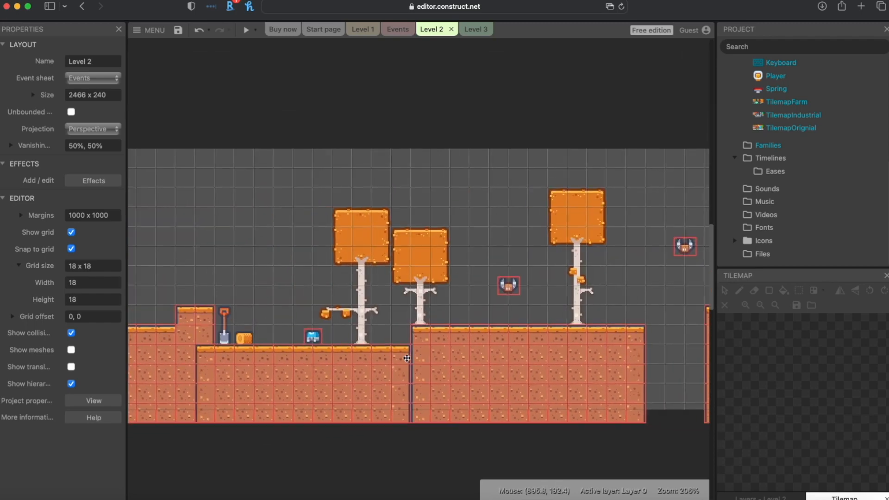
mouse_move(161, 343)
middle_mouse_down()
mouse_move(529, 351)
mouse_move(521, 351)
middle_mouse_up()
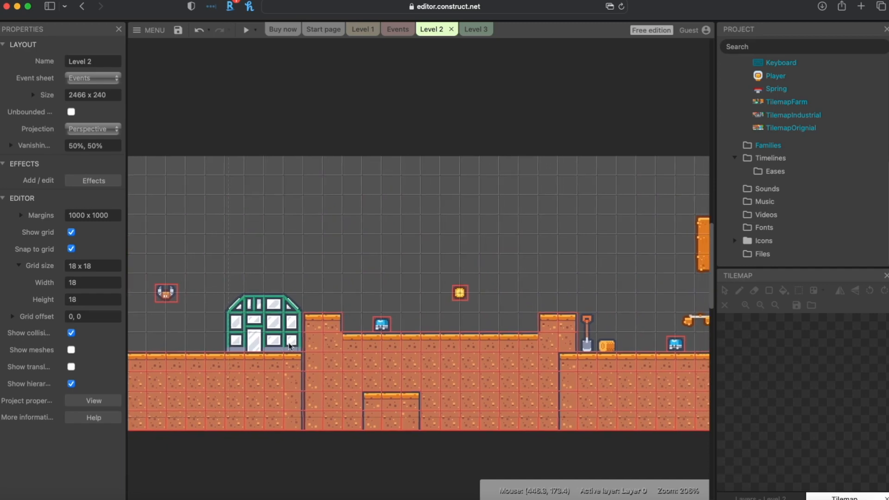
middle_click_drag(288, 344, 453, 336)
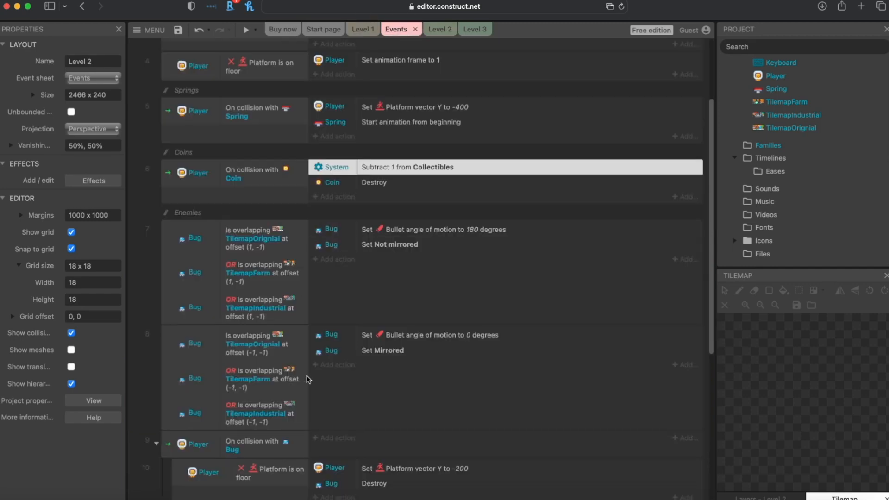
- Add a Player action, Move to top of layer, to the On start of layout event in the Events sheet
scroll(306, 382, "down", 5)
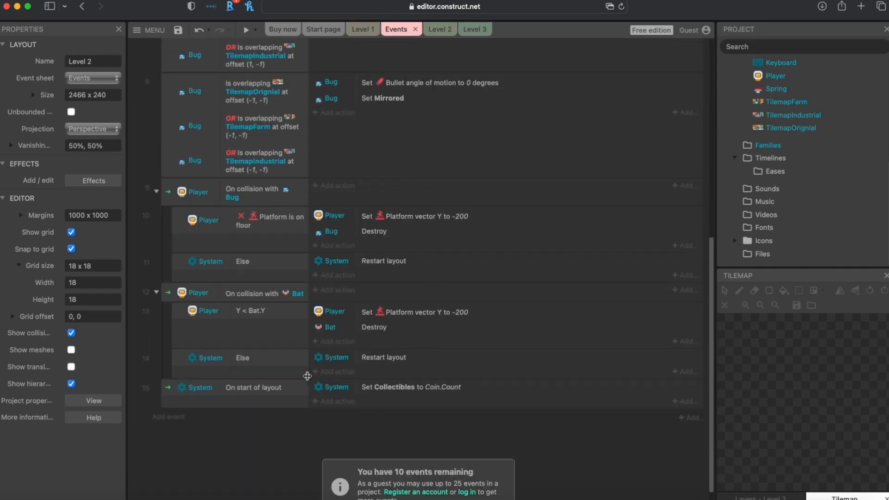
left_click(338, 401)
left_click(369, 242)
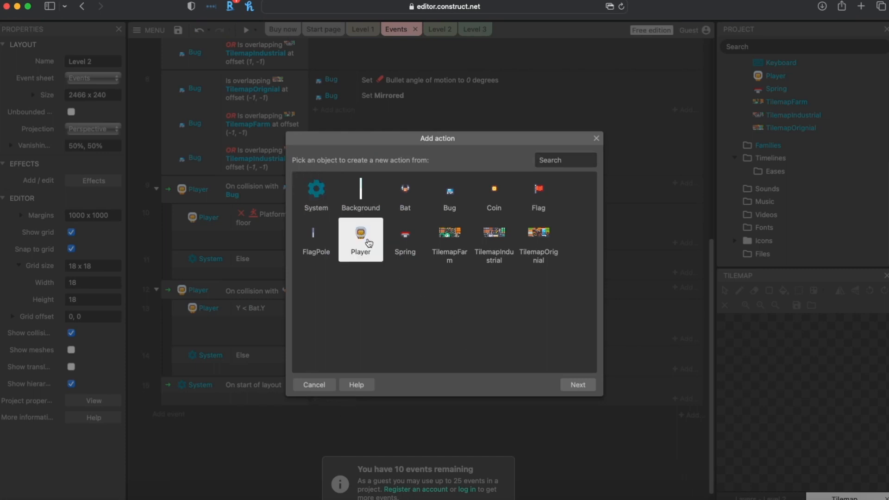
double_click(369, 243)
scroll(403, 242, "down", 10)
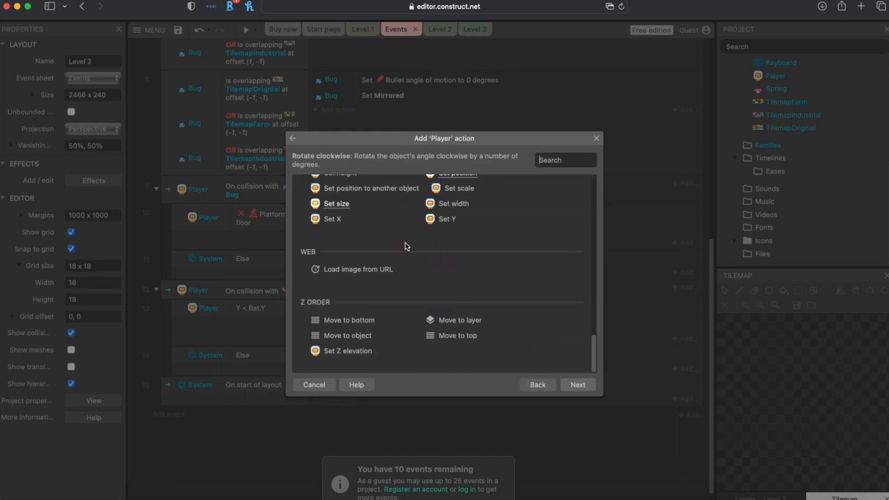
left_click(461, 340)
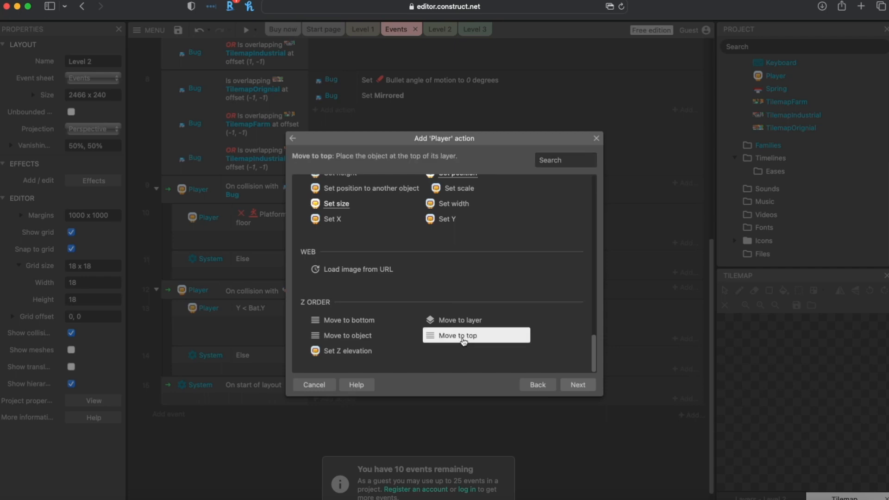
left_click(577, 385)
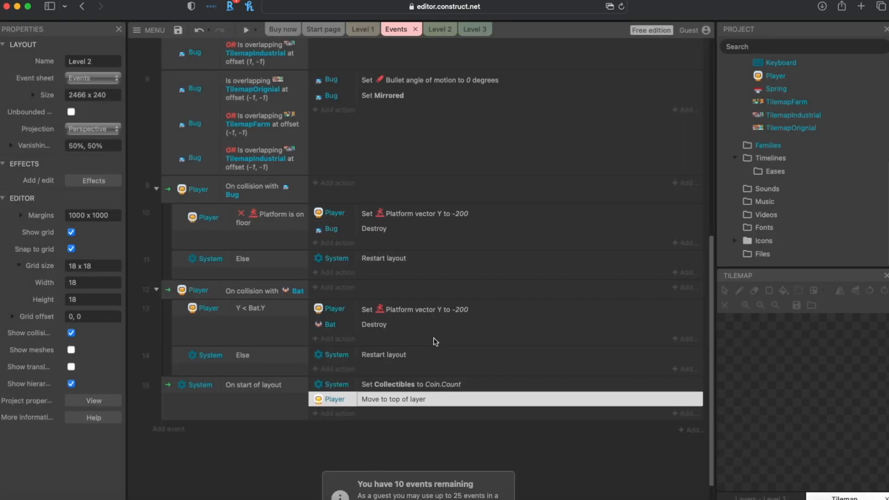
- Move the On start of layout event directly beneath the global Collectibles variable and save the project
left_click(168, 388)
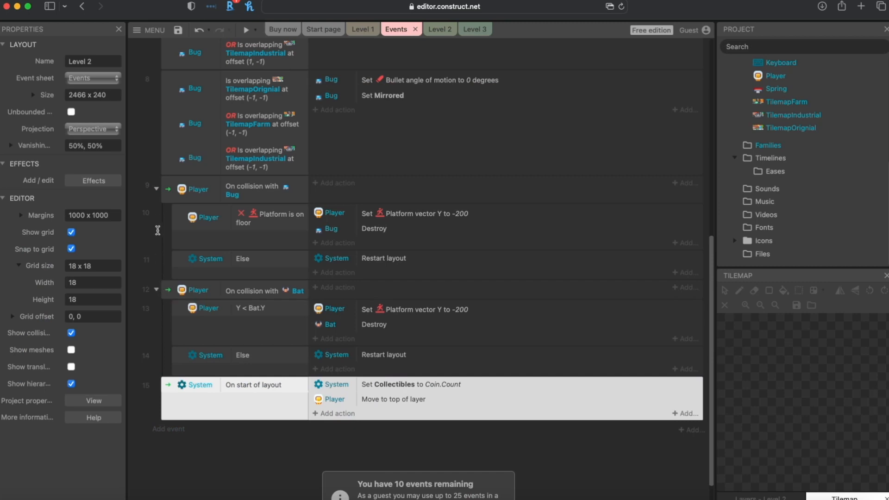
scroll(166, 196, "up", 15)
left_click_drag(164, 196, 187, 65)
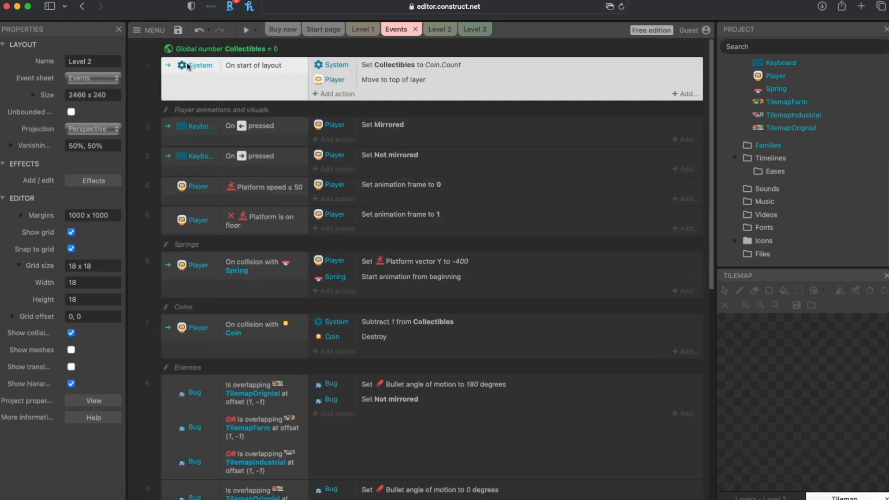
left_click(179, 31)
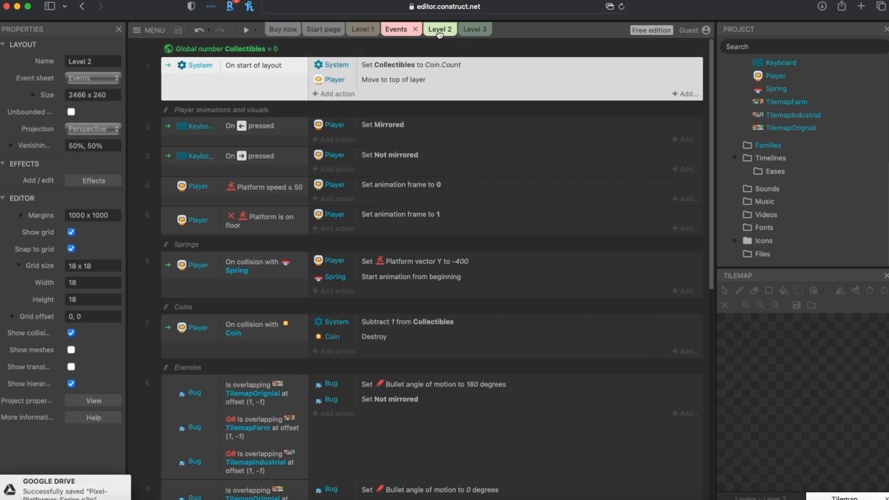
- Add a new event at the end of the event sheet with the condition Player On collision with Flag
scroll(315, 242, "down", 1)
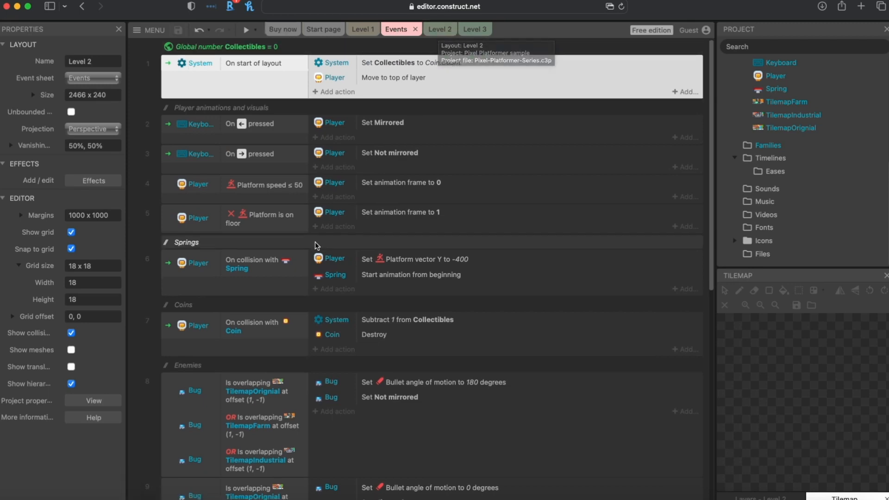
scroll(301, 300, "down", 10)
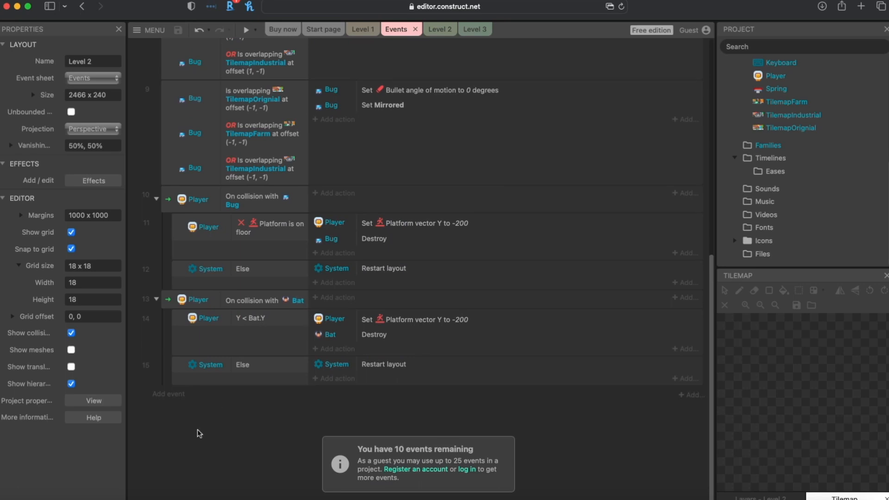
left_click(168, 394)
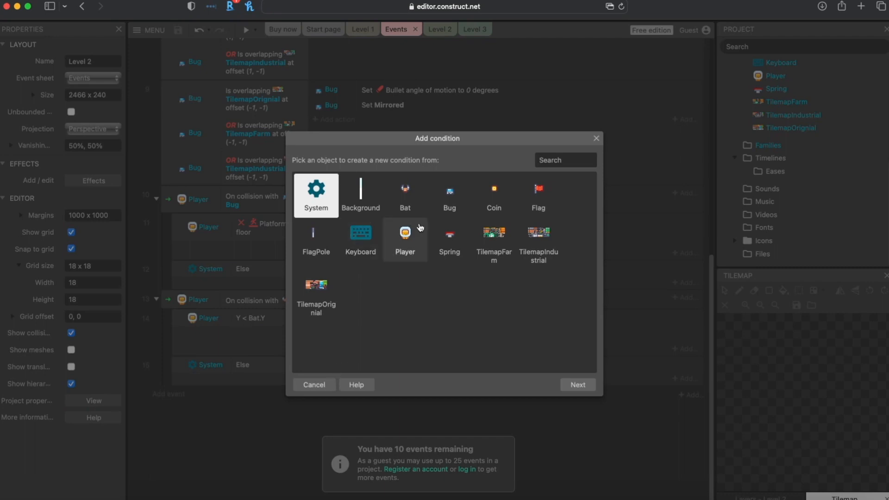
double_click(406, 231)
scroll(429, 268, "down", 3)
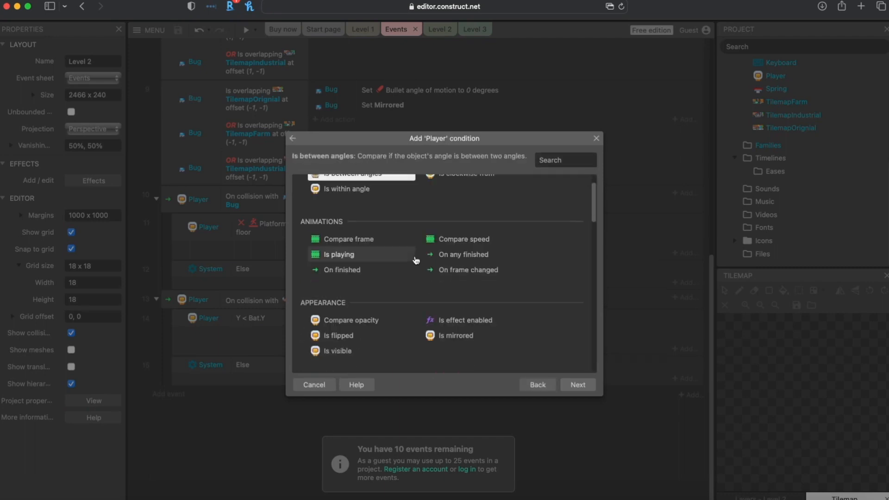
double_click(475, 314)
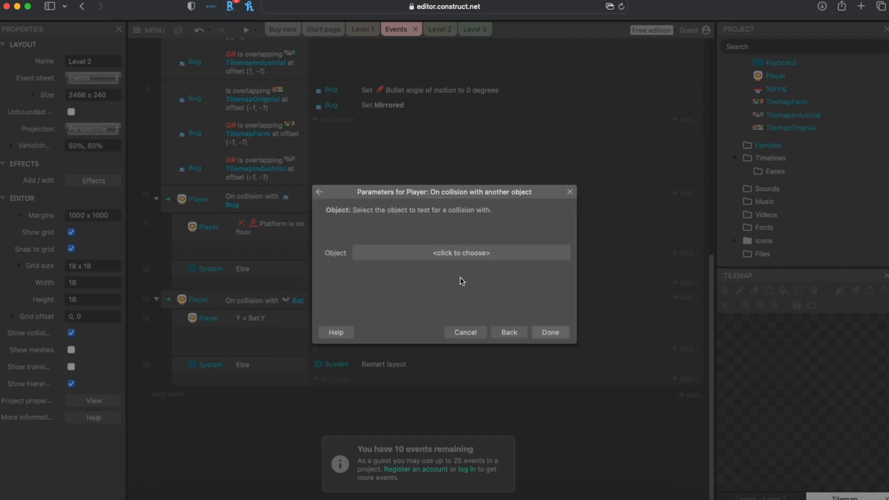
left_click(451, 254)
left_click(336, 277)
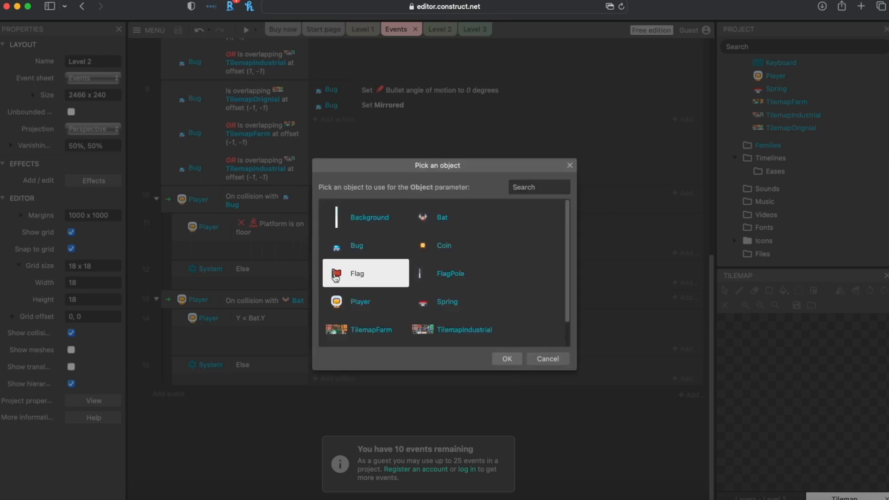
left_click(508, 359)
left_click(541, 337)
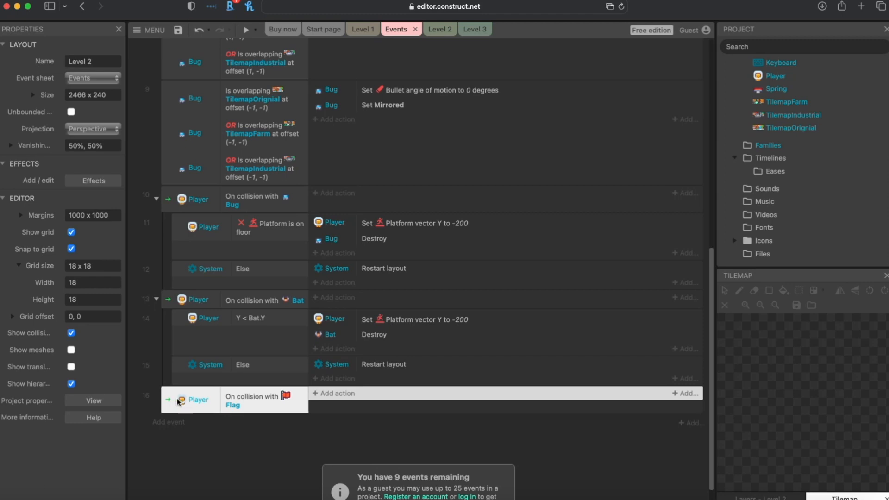
- Add a System Compare variable condition to the flag collision event, requiring Collectibles equal to 0
right_click(191, 399)
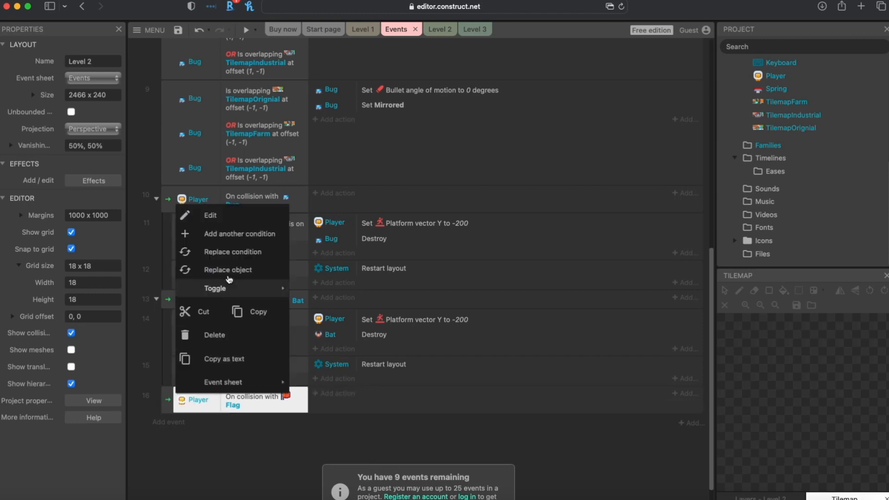
right_click(168, 401)
mouse_move(259, 234)
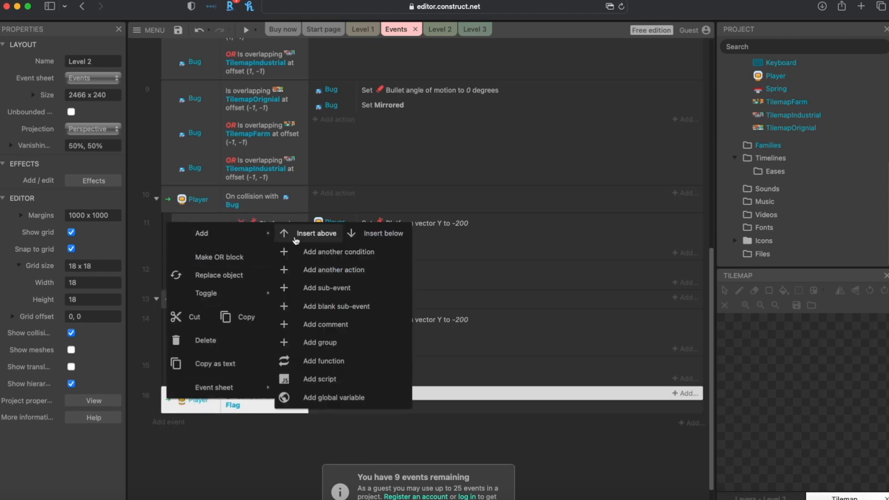
left_click(338, 253)
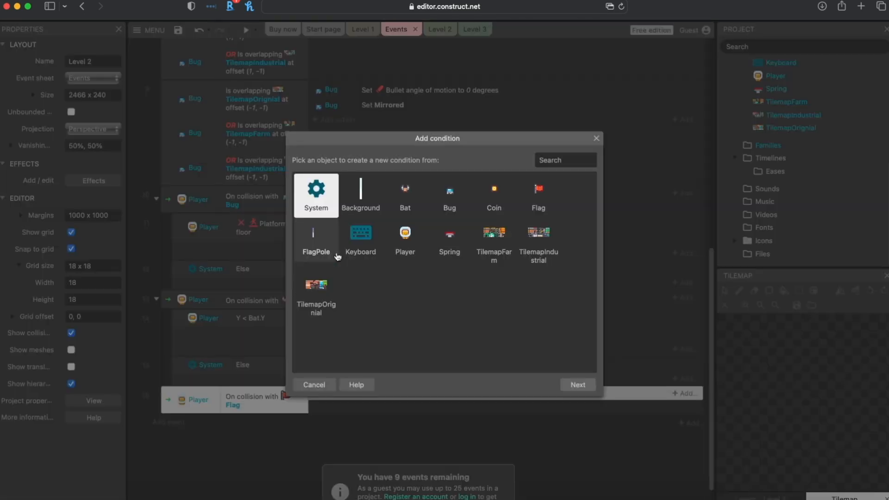
double_click(318, 197)
scroll(387, 262, "down", 5)
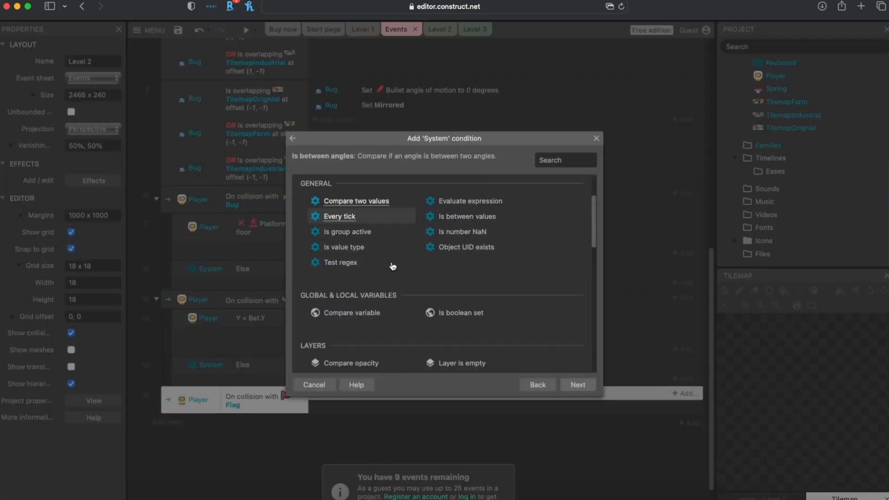
left_click(344, 264)
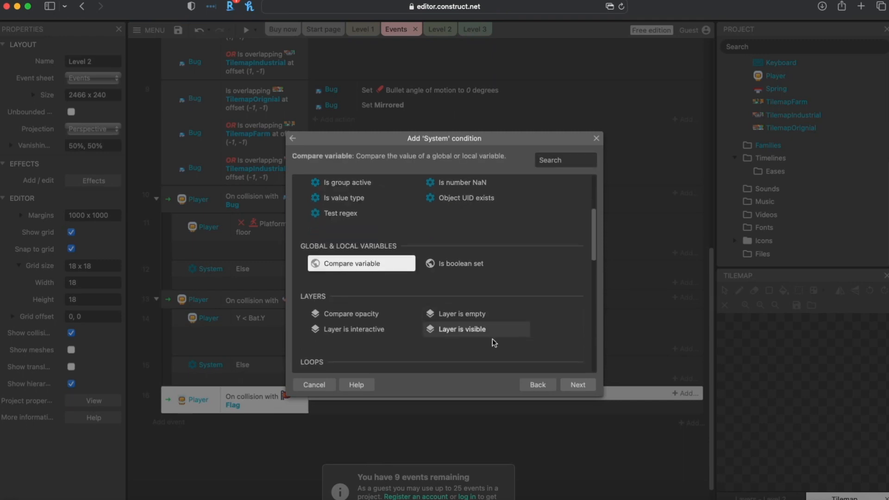
left_click(577, 385)
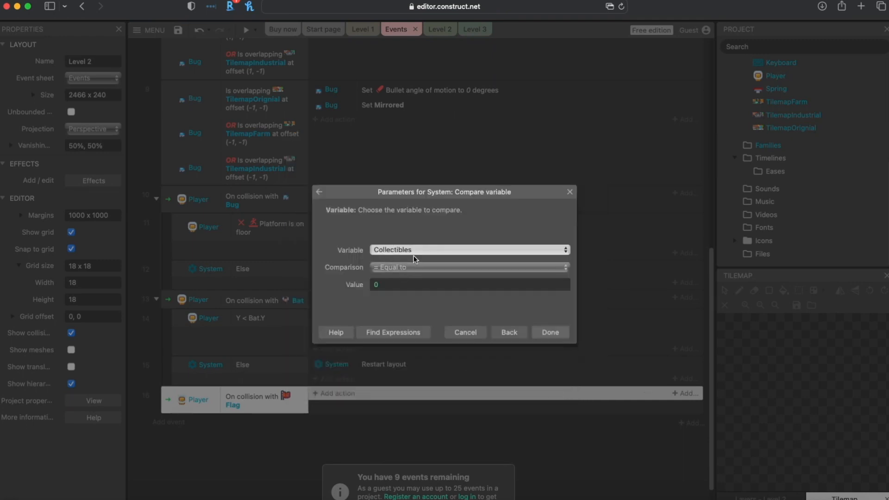
left_click(551, 333)
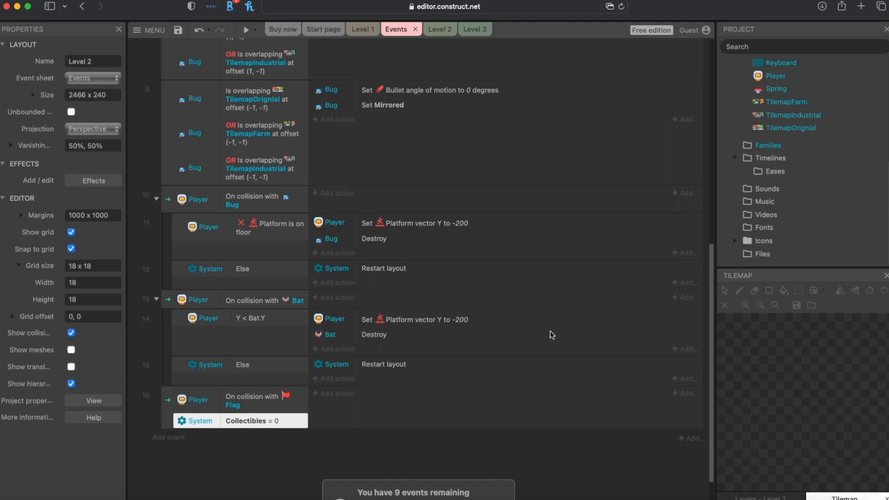
- Give the flag collision event a System action Go to next/previous layout, set to next
left_click(200, 406)
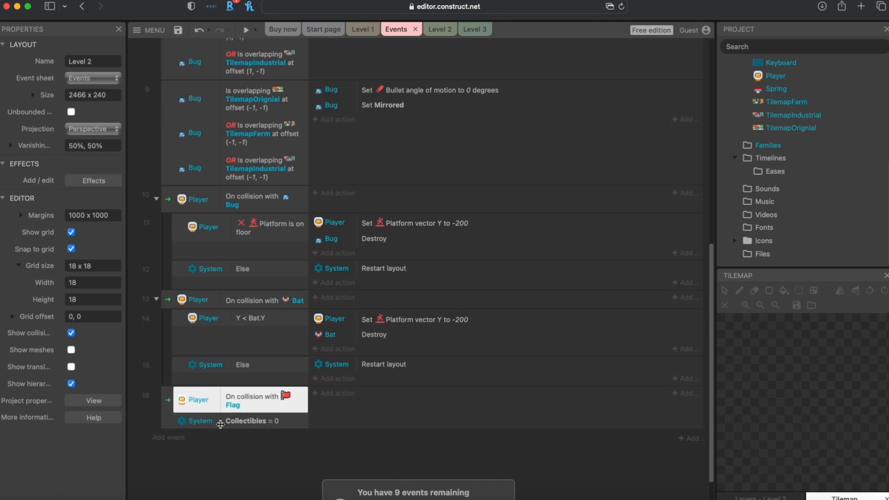
left_click(336, 395)
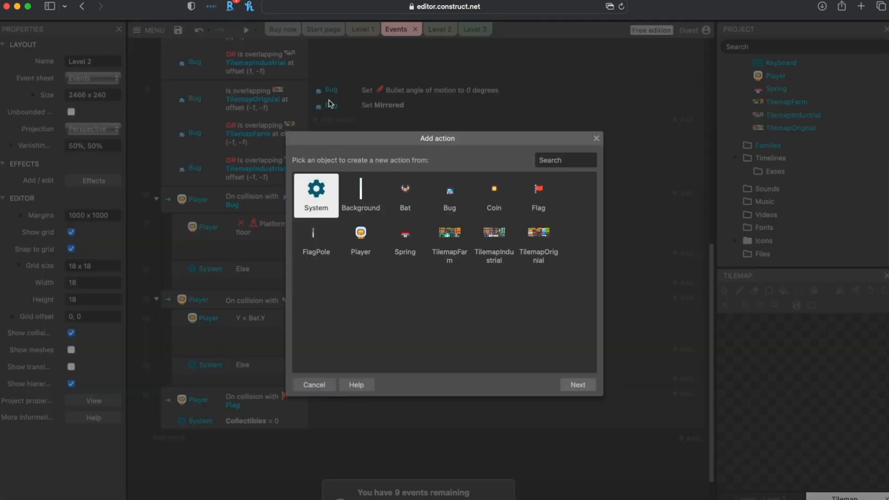
double_click(312, 198)
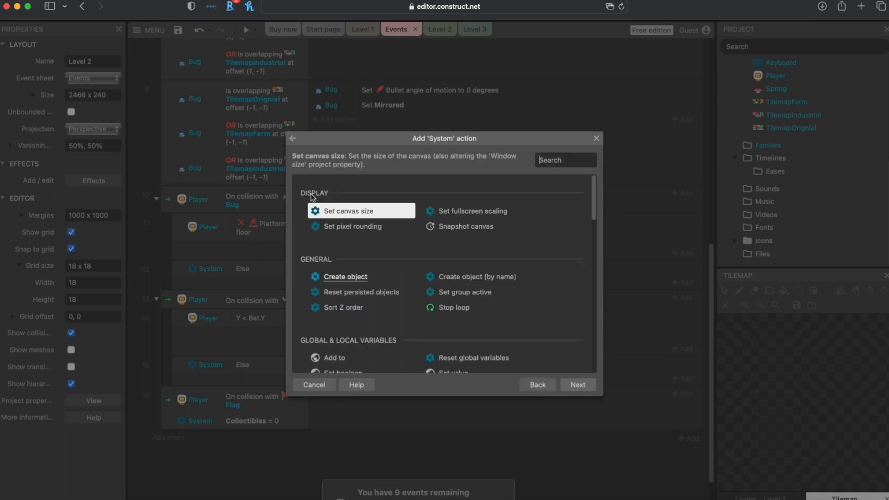
scroll(333, 259, "down", 8)
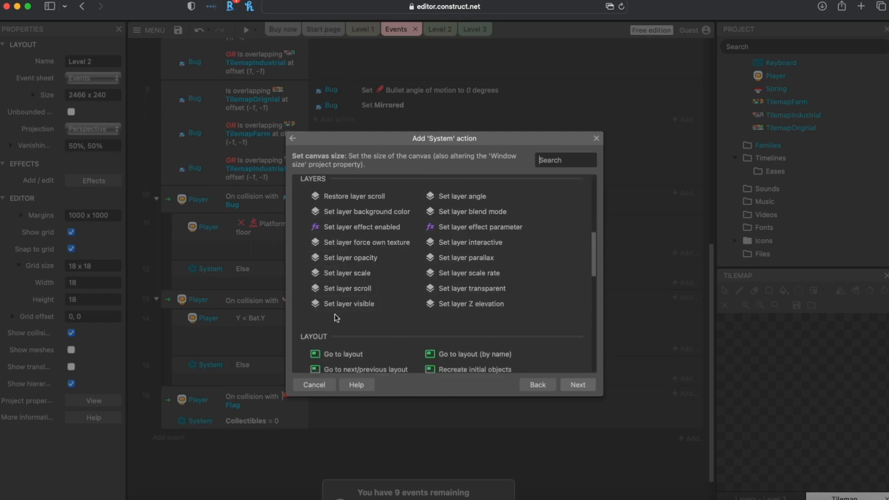
scroll(324, 287, "down", 5)
scroll(324, 264, "up", 2)
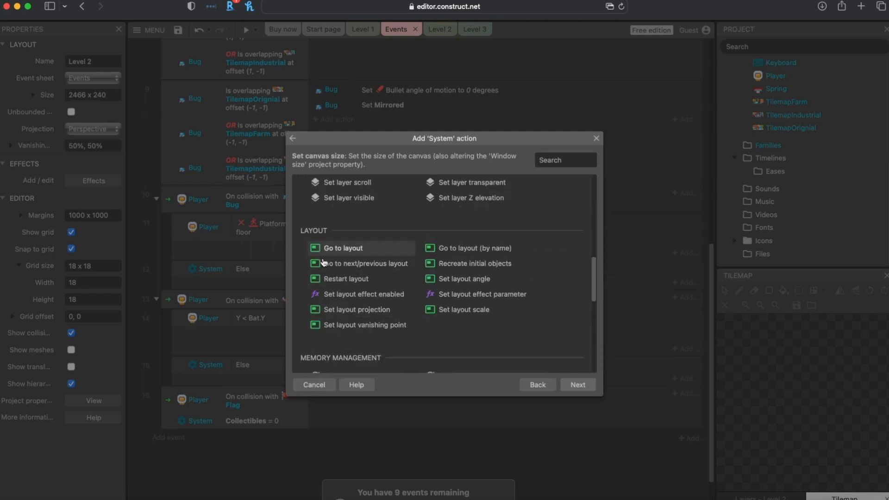
left_click(345, 267)
double_click(365, 264)
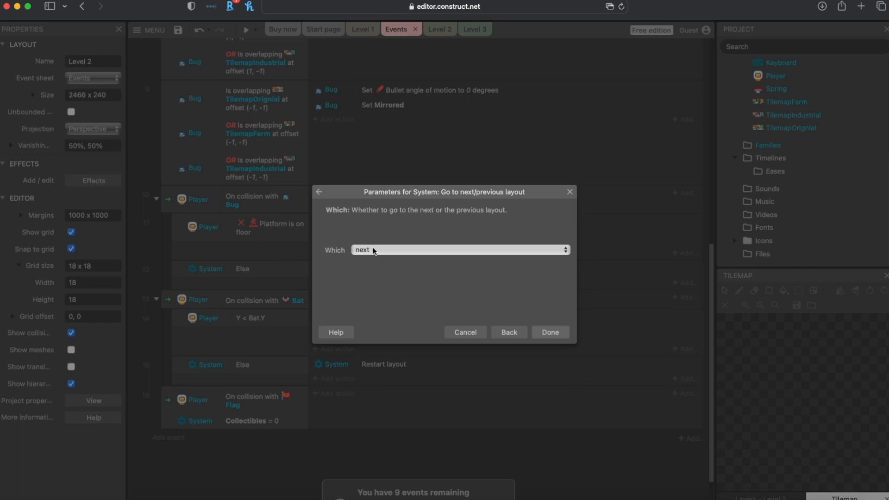
left_click(549, 335)
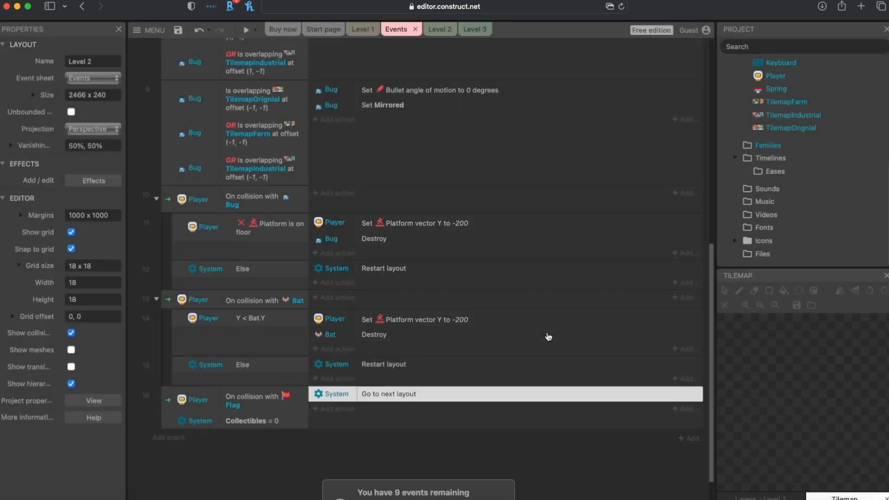
- Try to save the project to Google Drive without choosing an account
left_click(177, 33)
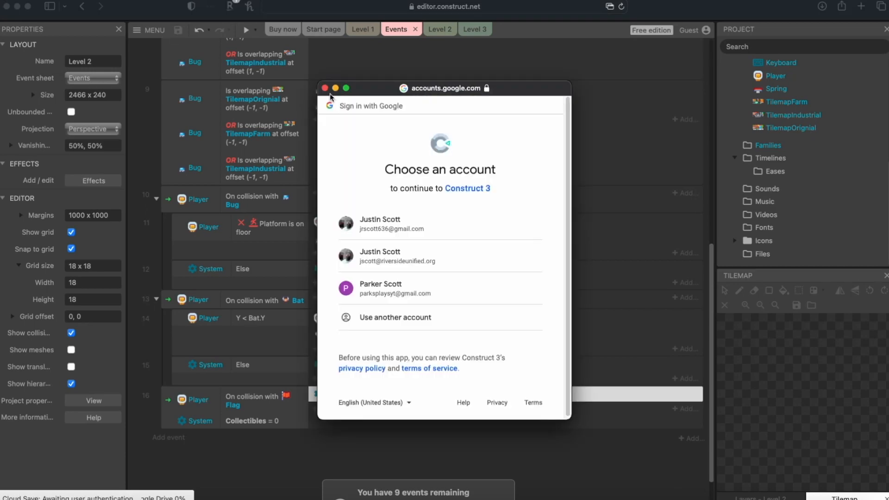
left_click(324, 88)
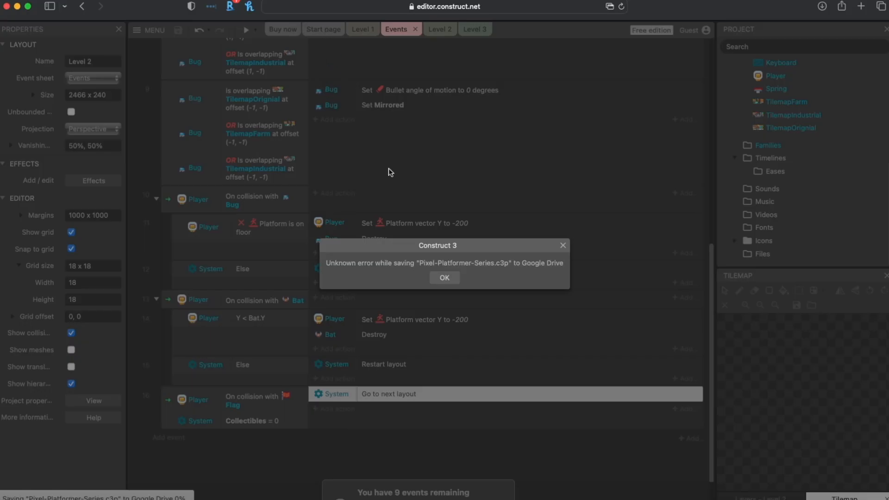
left_click(444, 278)
- Open the Level 1 layout and start a preview of it
left_click(363, 29)
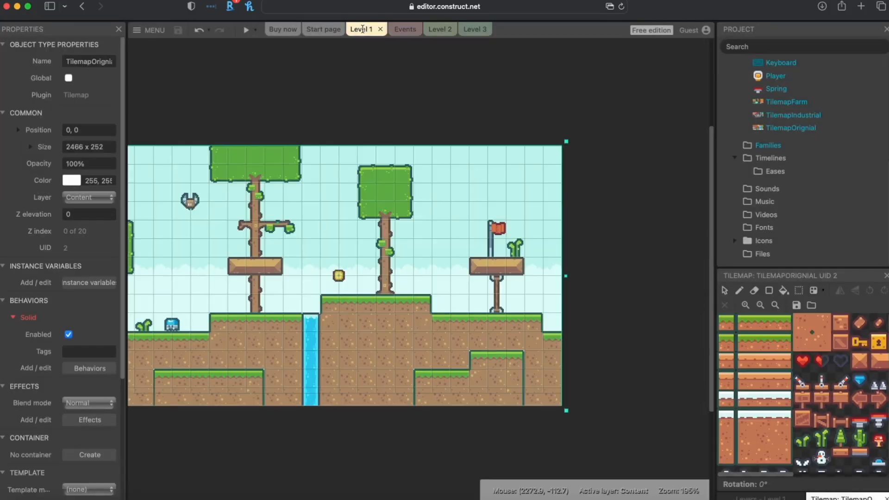
left_click(359, 84)
left_click(246, 34)
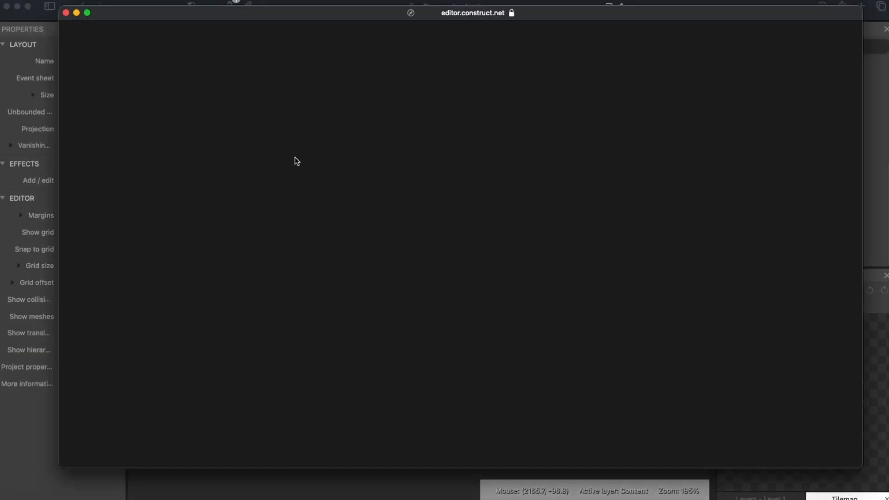
- Play through Level 1 in the preview, collecting coins on the way to the flag but leaving the last coin behind
key("Right")
key("Up")
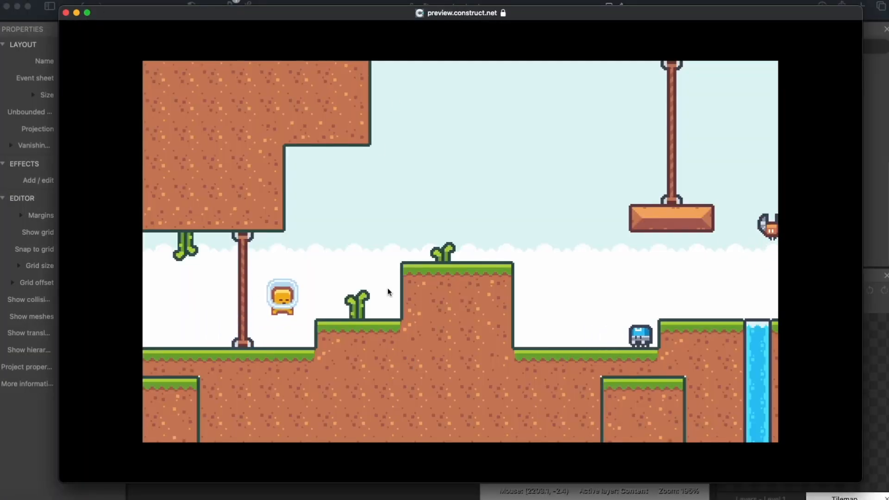
key("Up")
key("Up")
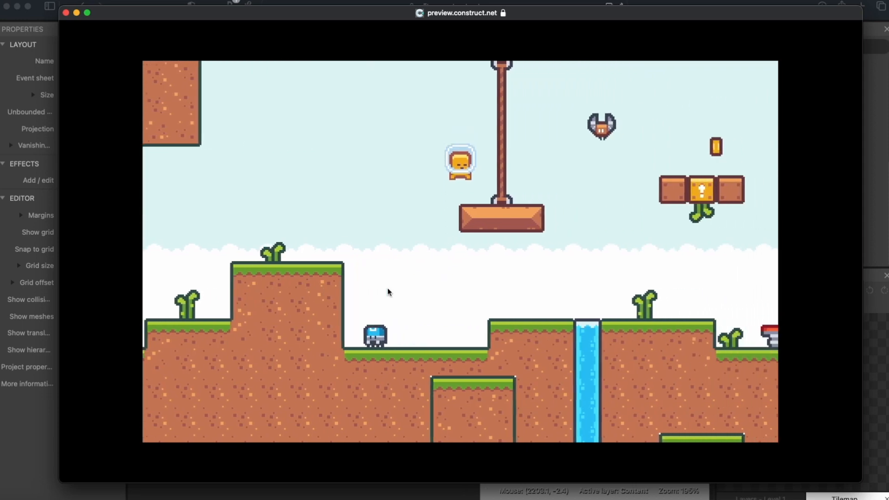
key("Right")
key("Up")
key("Right")
key("Up")
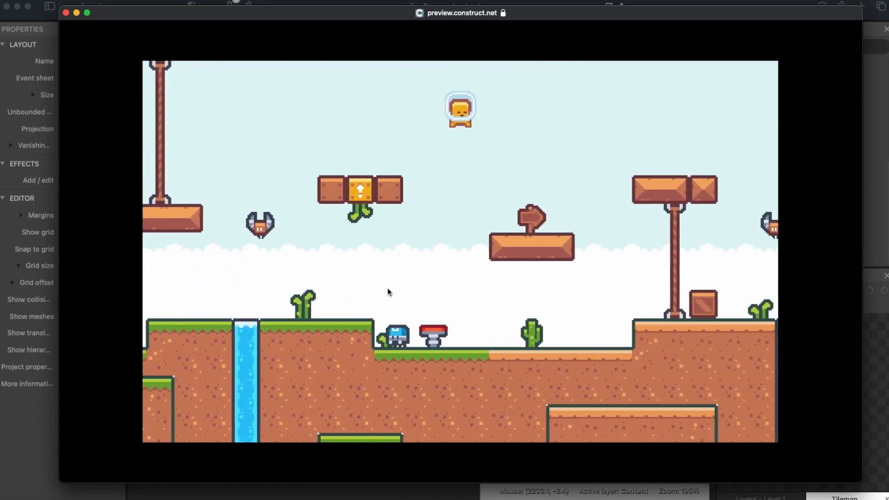
key("Right")
key("Up")
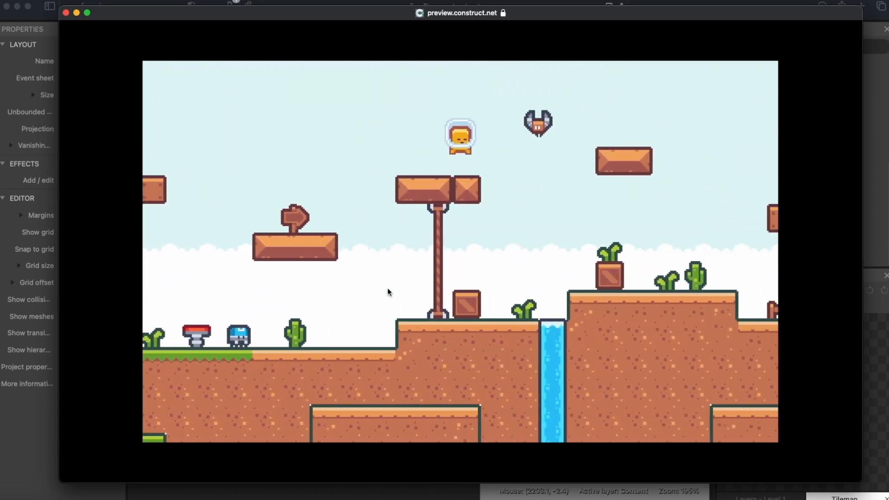
key("Right")
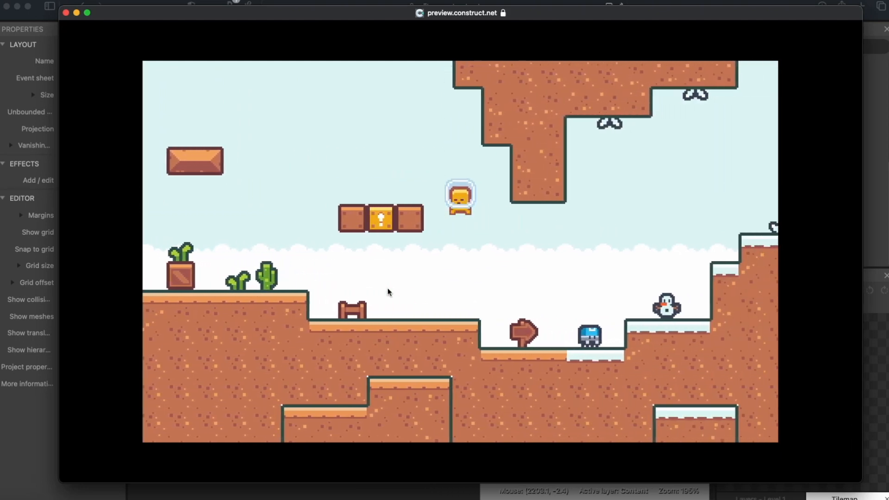
key("Right")
key("Up")
key("Up")
key("Right")
key("Right")
key("Up")
key("Right")
key("Up")
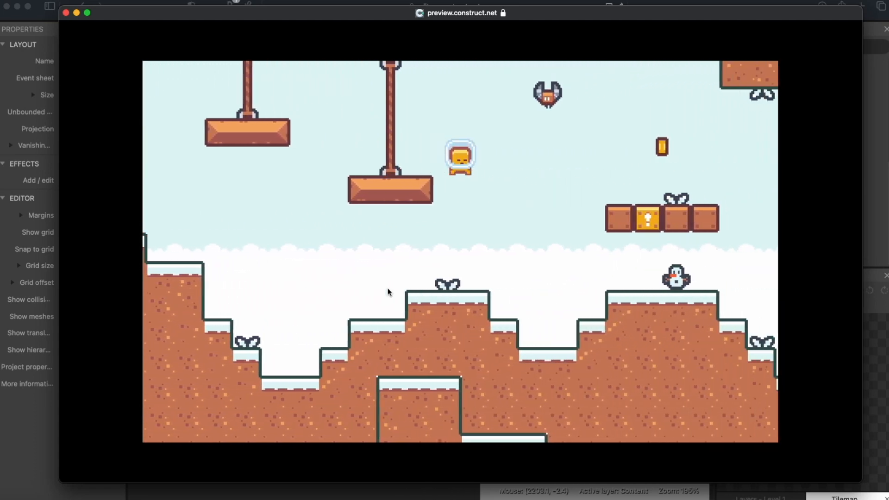
key("Right")
key("Up")
key("Right")
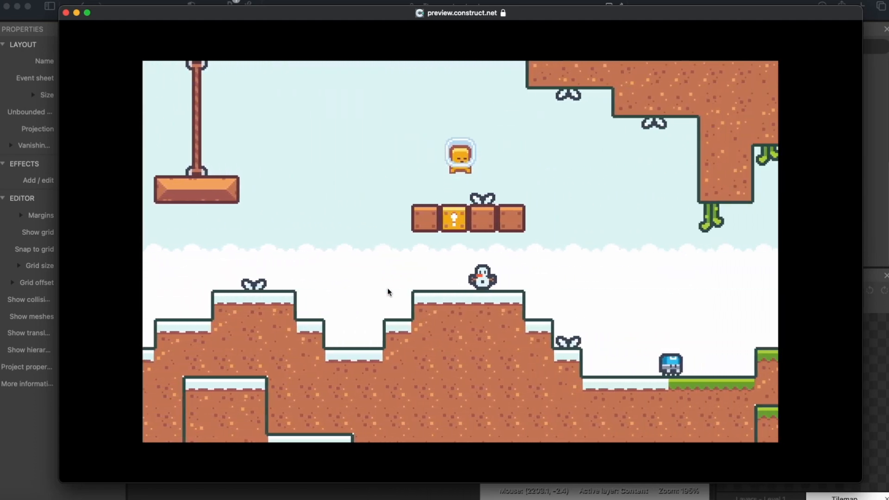
key("Right")
key("Up")
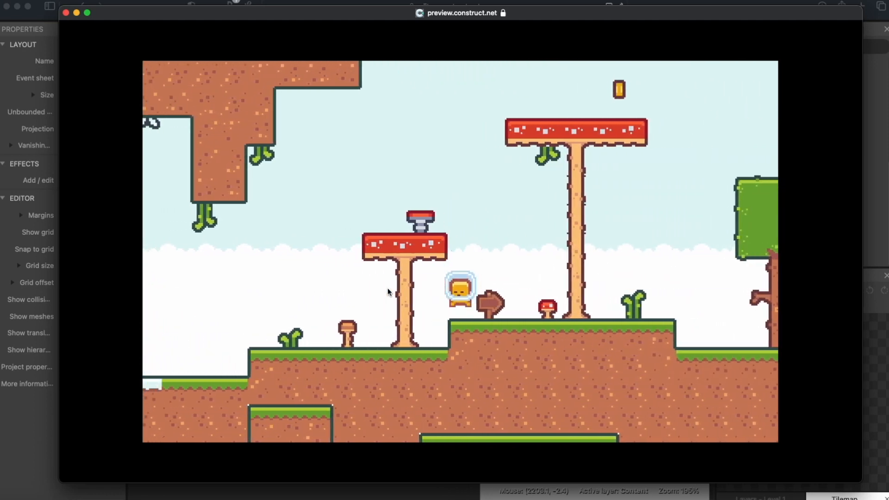
key("Up")
key("Left")
key("Right")
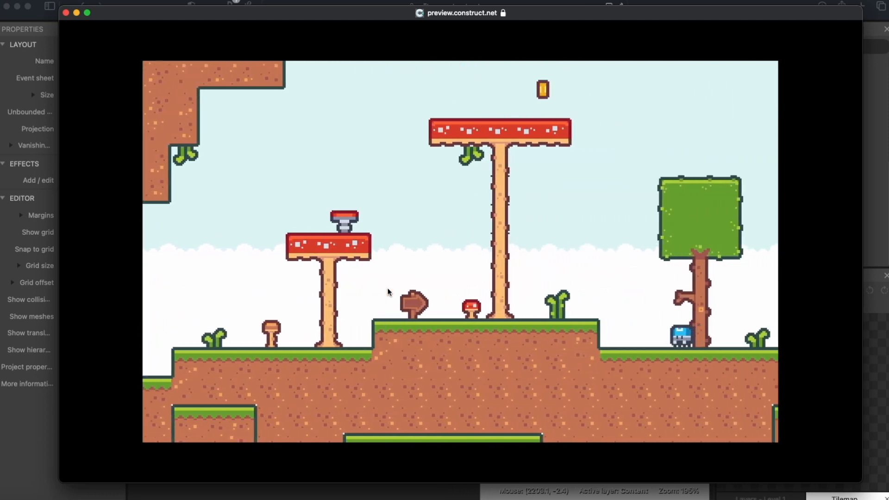
key("Right")
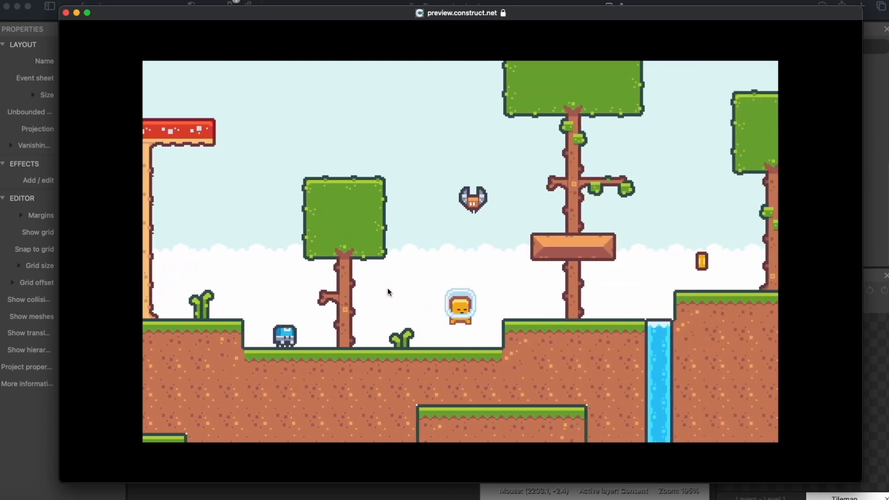
key("Left")
key("Right")
key("Right")
key("Up")
key("Right")
key("Up")
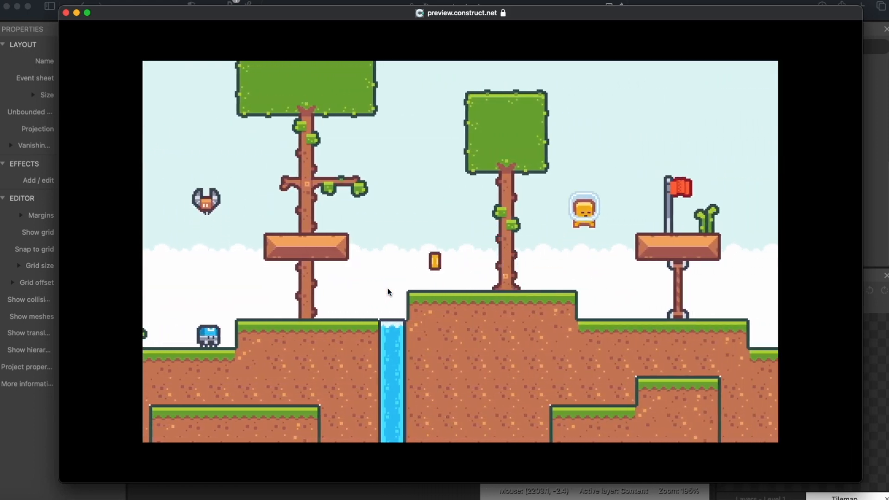
- Test the Level 1 flag with a coin still uncollected, go back for that coin and touch the flag again
key("Up")
key("Up")
key("Left")
key("Right")
key("Up")
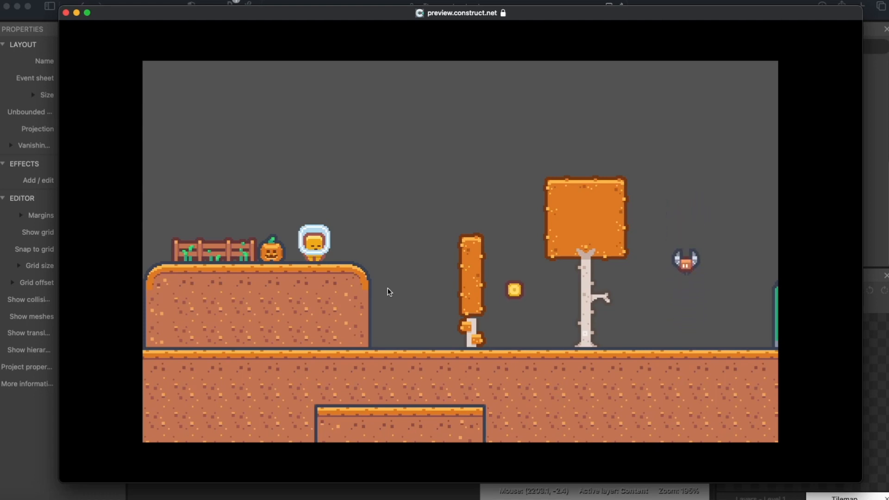
- Play through Level 2 in the preview, collecting its coins and touching the flag to test the move to Level 3
key("Right")
key("Up")
key("Right")
key("Up")
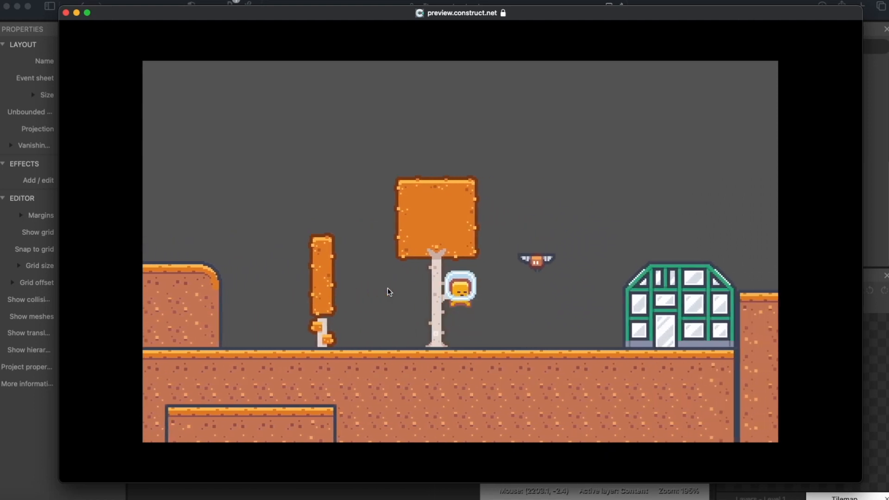
key("Right")
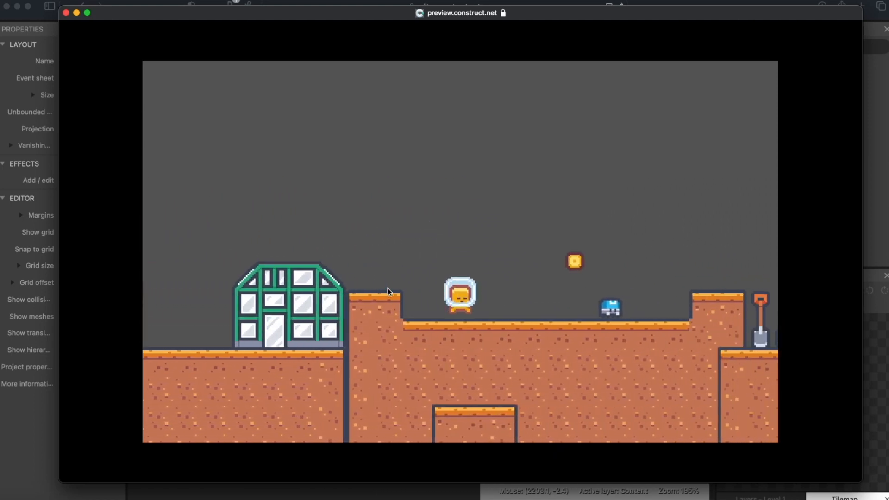
key("Up")
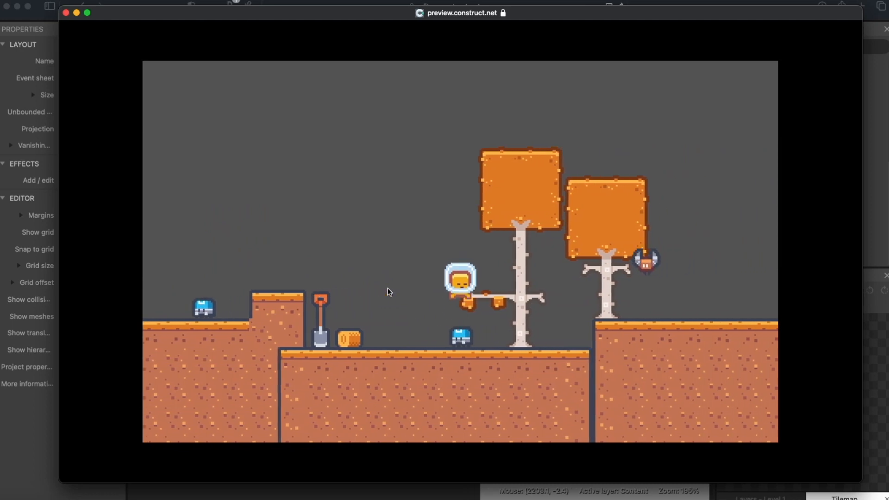
key("Right")
key("Up")
key("Right")
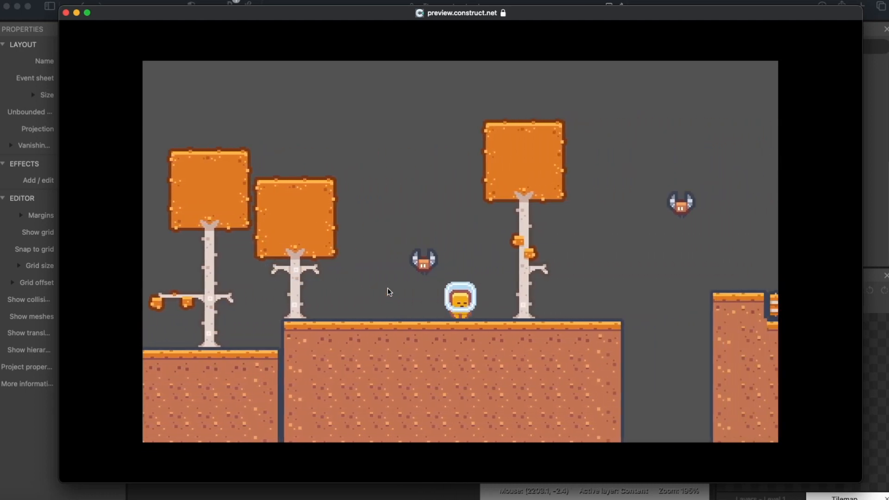
key("Up")
key("Right")
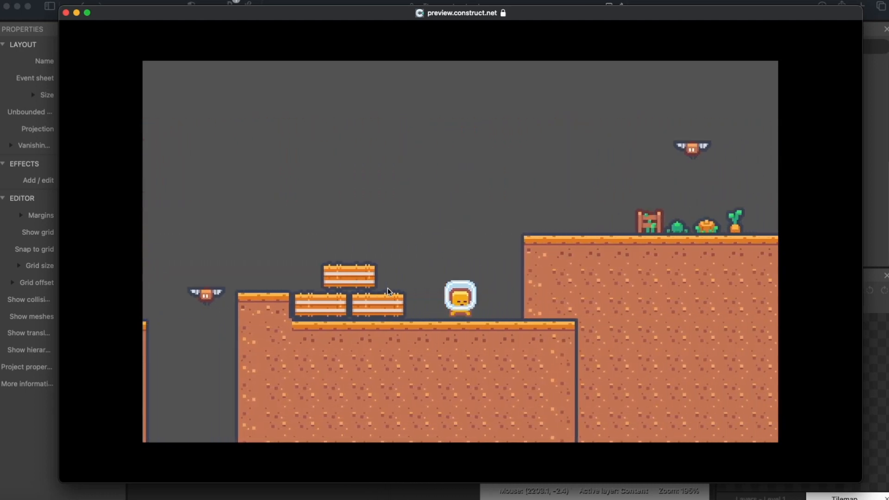
key("Up")
key("Right")
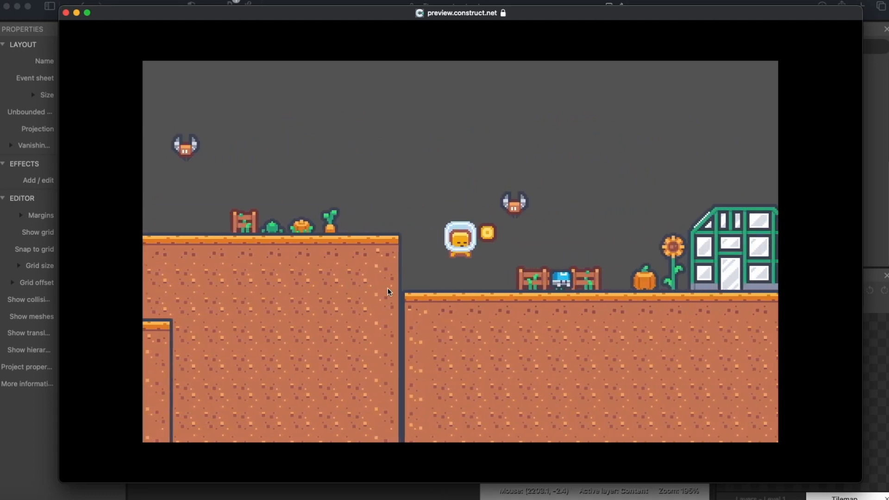
key("Right")
key("Up")
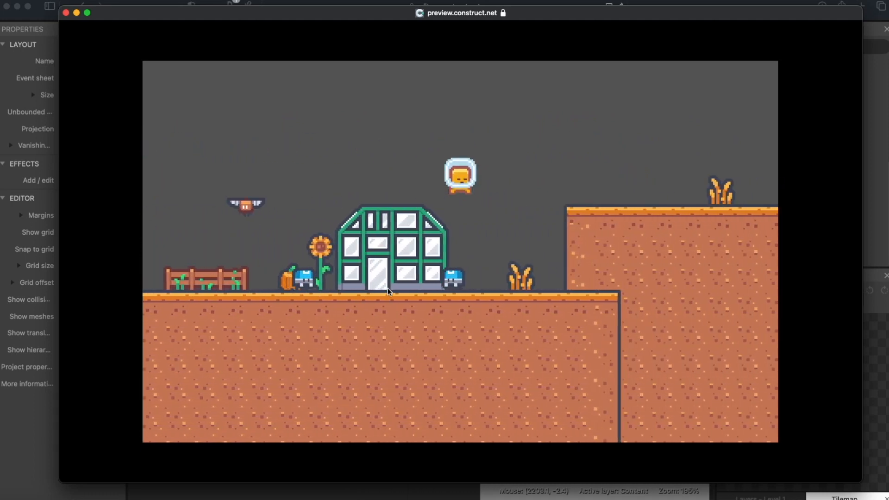
key("Right")
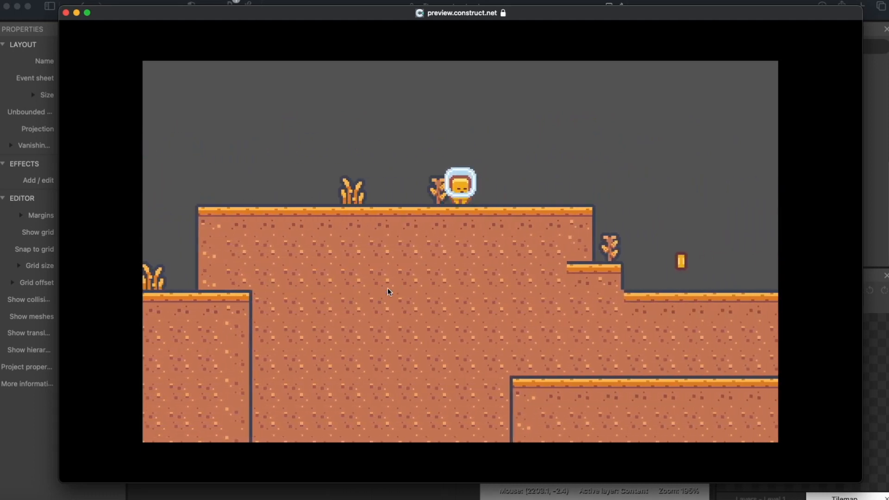
key("Right")
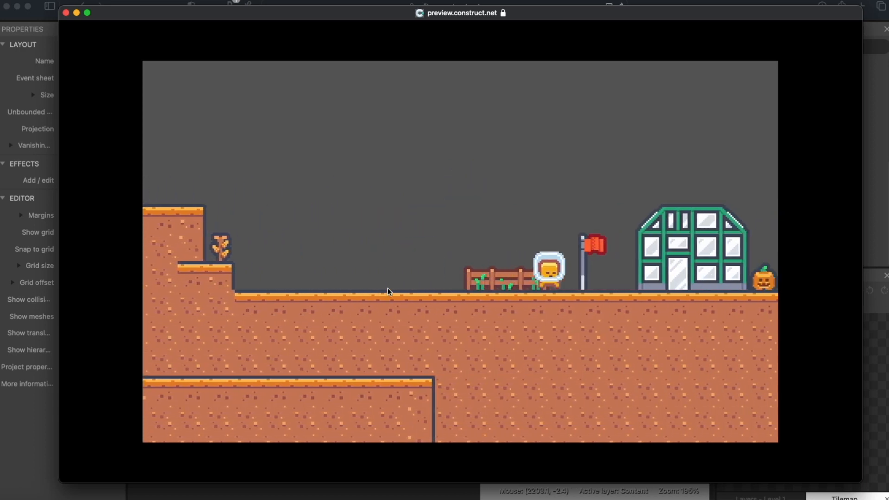
key("Up")
key("Right")
key("Left")
key("Left")
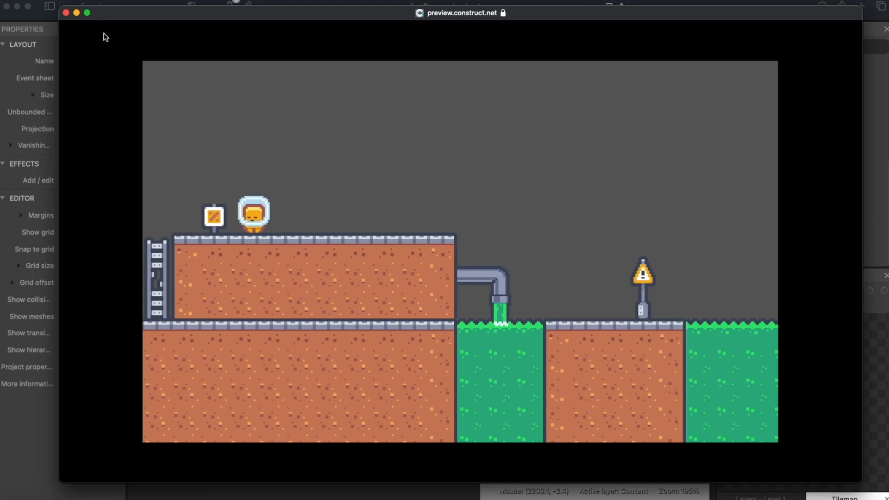
- Move the preview window aside and close it to return to the Level 1 layout
left_click_drag(130, 18, 124, 53)
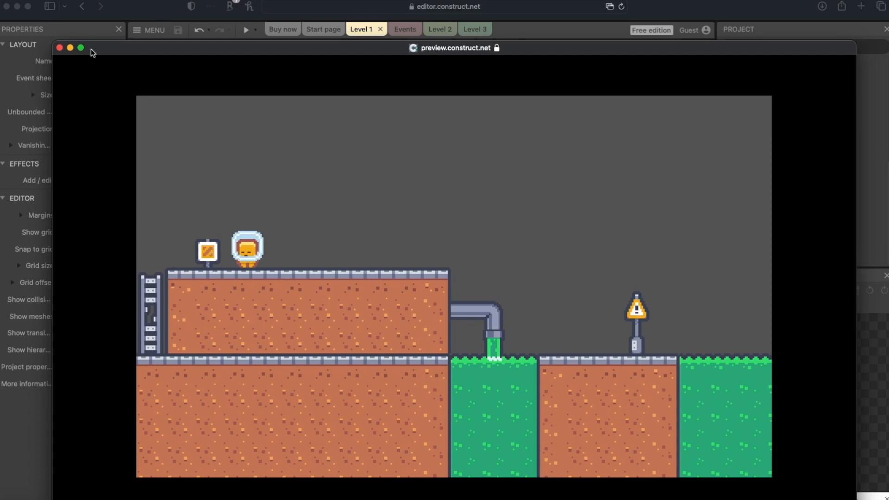
mouse_move(90, 48)
left_mouse_down()
mouse_move(113, 52)
mouse_move(99, 54)
left_mouse_up()
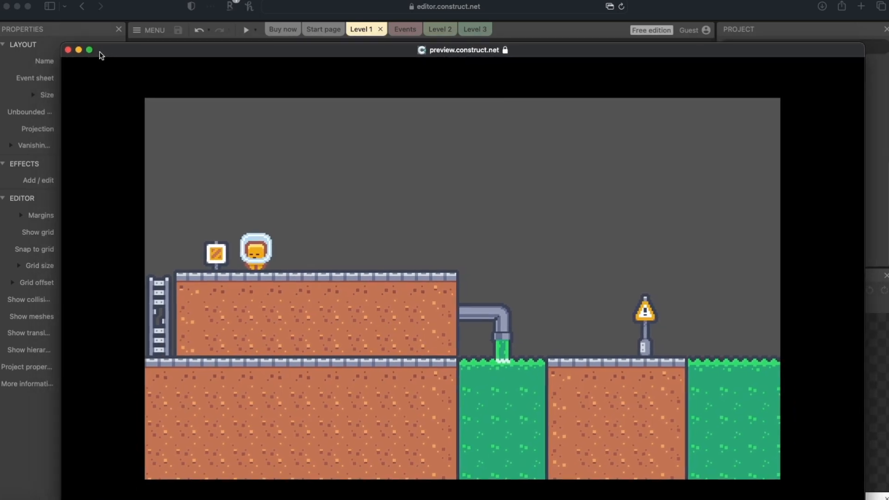
left_click(68, 50)
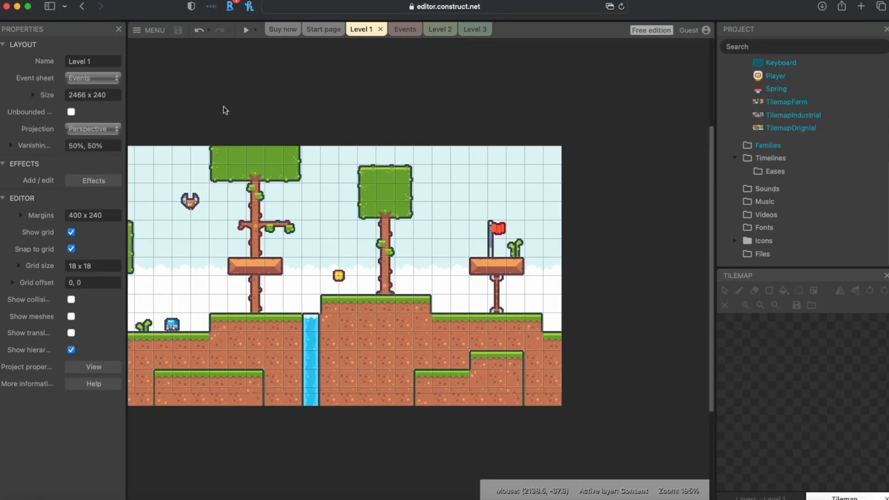